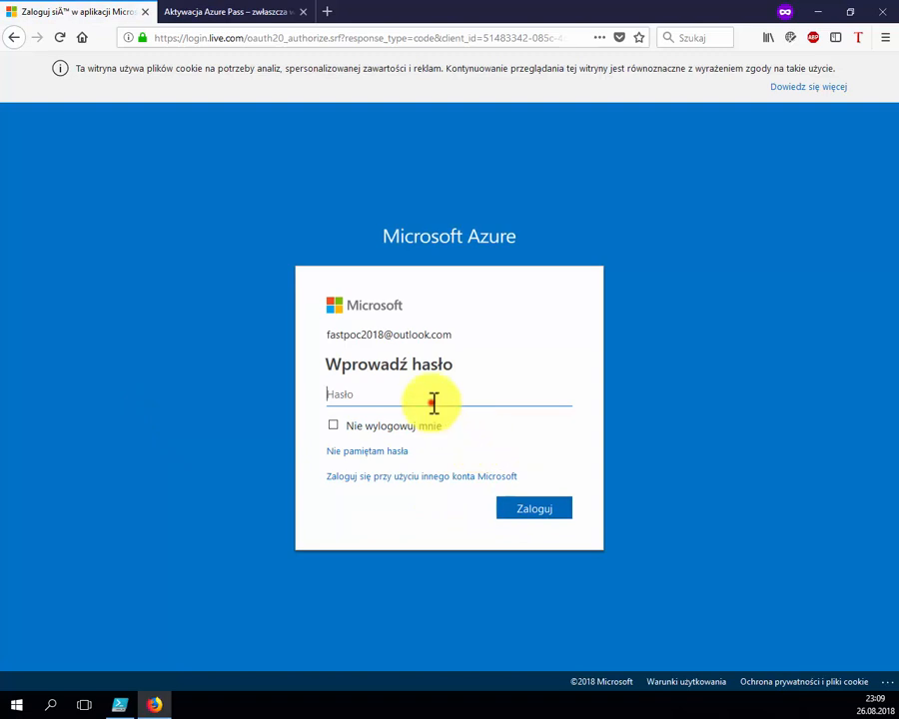
Finish signing in with the password, decline staying signed in, and open portal.azure.com.
{"action": "left_click", "coordinate": [432, 401]}
{"action": "type", "text": "••"}
{"action": "key", "text": "Return"}
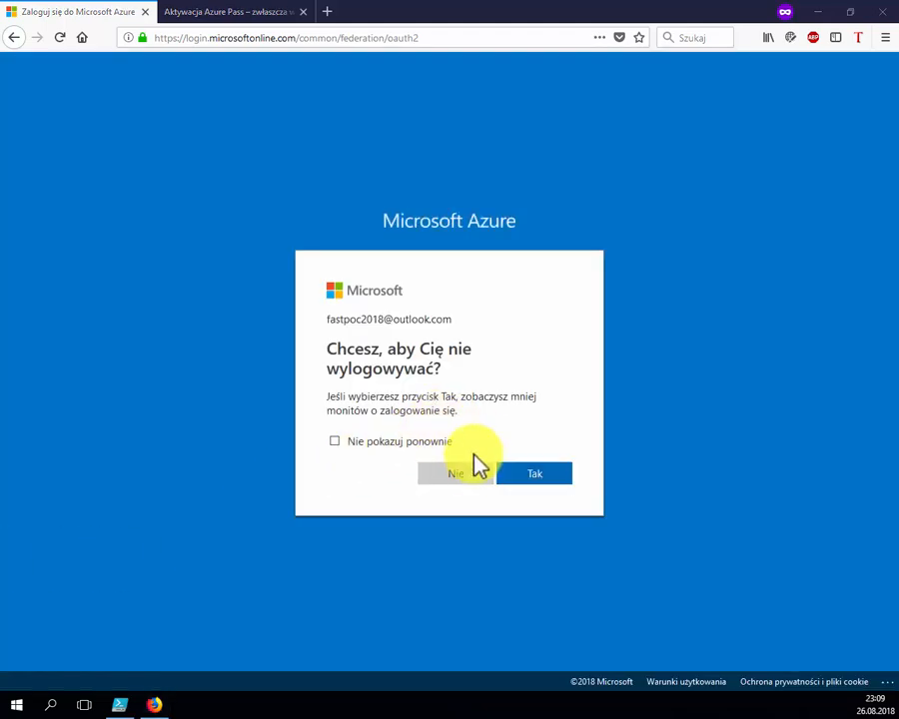
{"action": "left_click", "coordinate": [461, 471]}
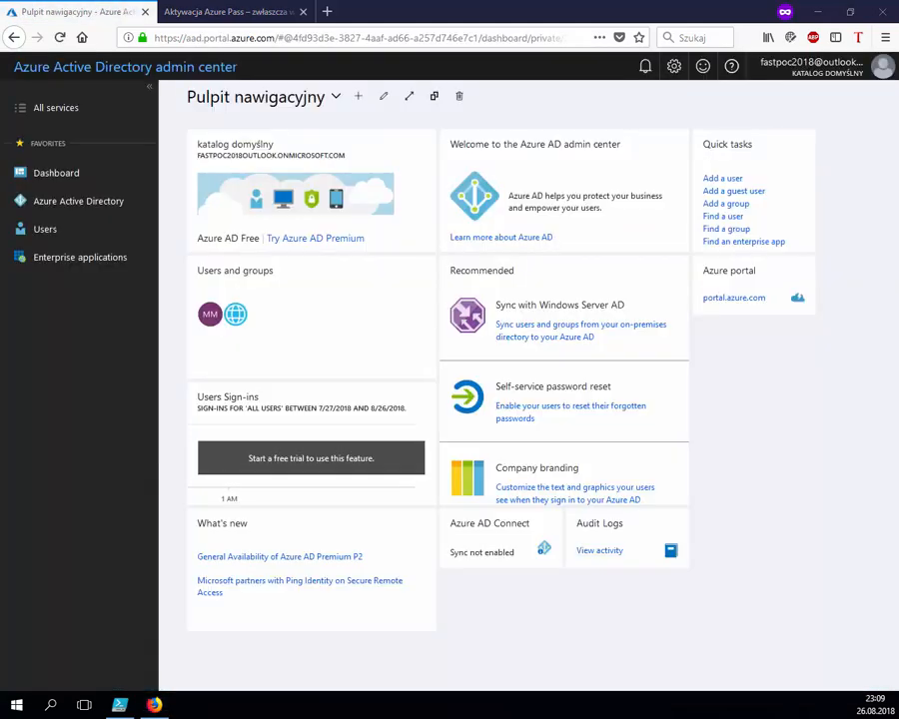
{"action": "left_click", "coordinate": [735, 300]}
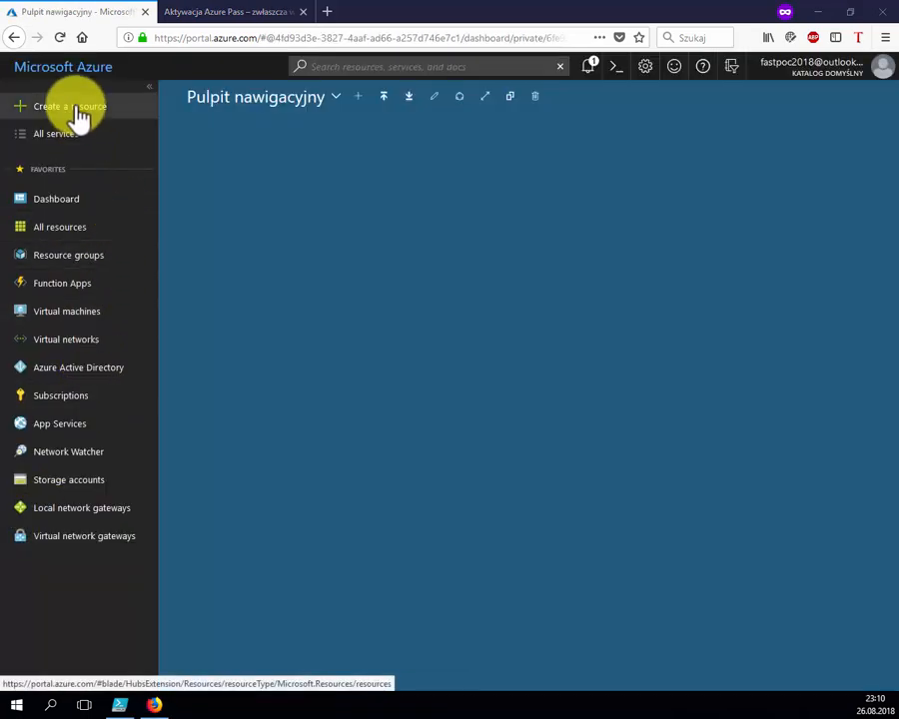
Find Azure Active Directory in the Marketplace and start a new directory named trialtestcontoso2018.
{"action": "left_click", "coordinate": [78, 116]}
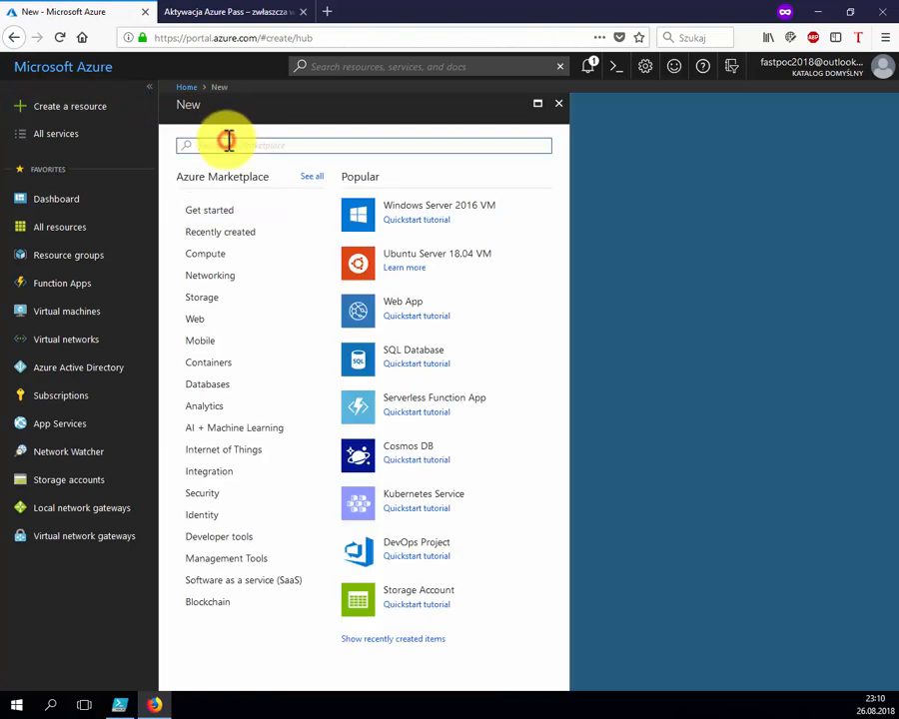
{"action": "left_click", "coordinate": [228, 139]}
{"action": "type", "text": "activ"}
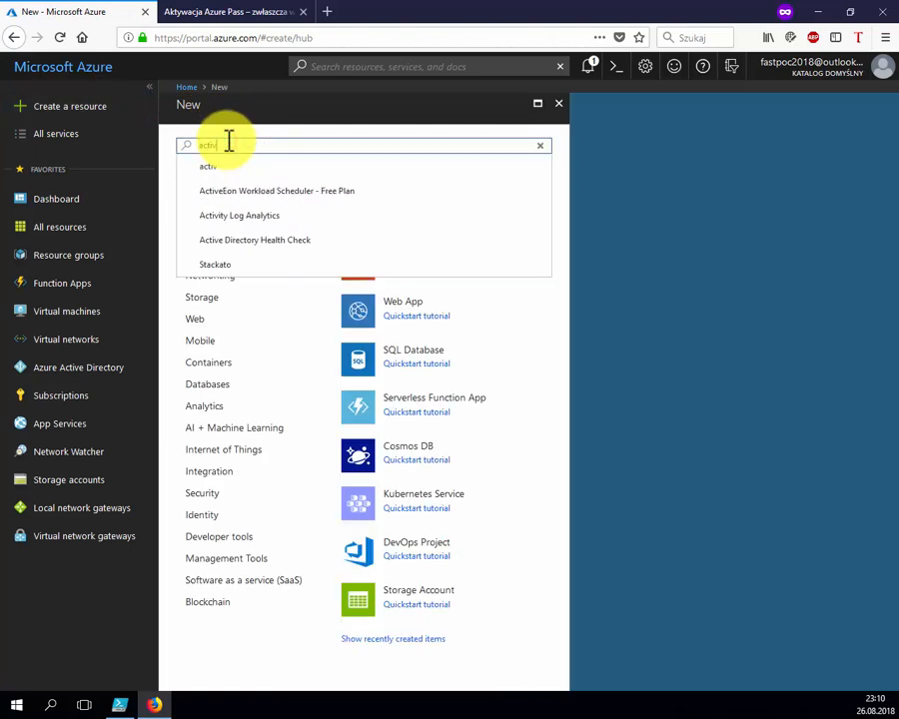
{"action": "type", "text": "e"}
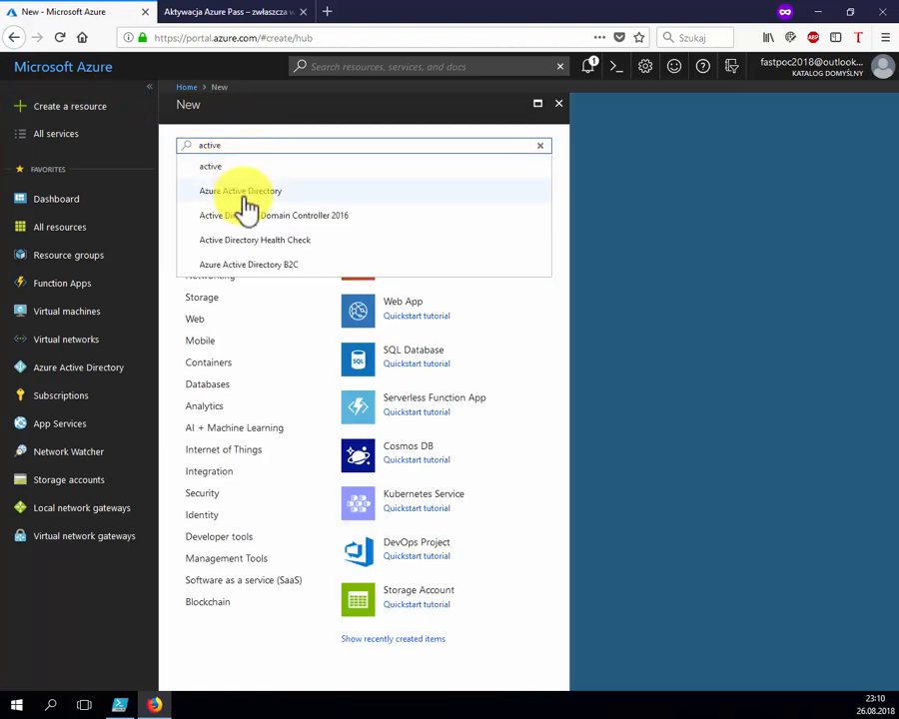
{"action": "left_click", "coordinate": [245, 192]}
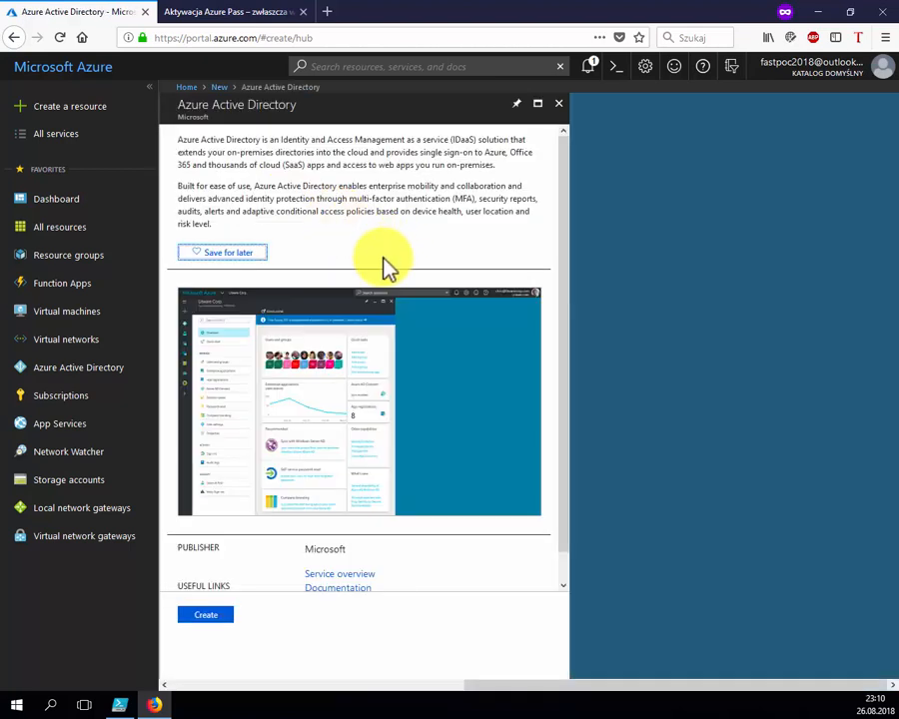
{"action": "left_click", "coordinate": [208, 618]}
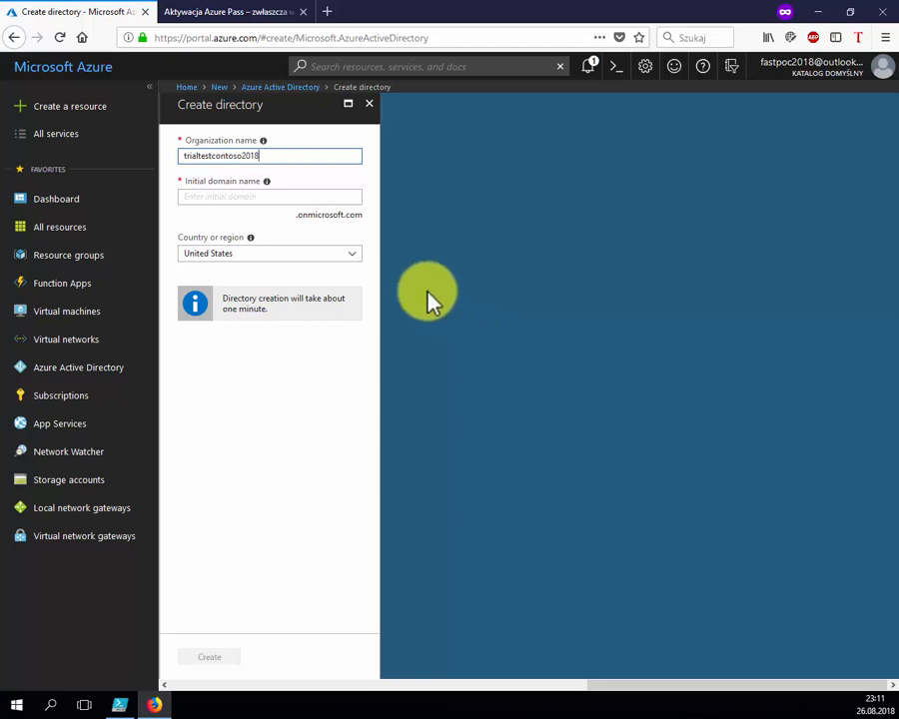
Copy the organization name trialtestcontoso2018 into the Initial domain name field.
{"action": "left_click_drag", "start_coordinate": [279, 157], "coordinate": [151, 161]}
{"action": "key", "text": "ctrl+c"}
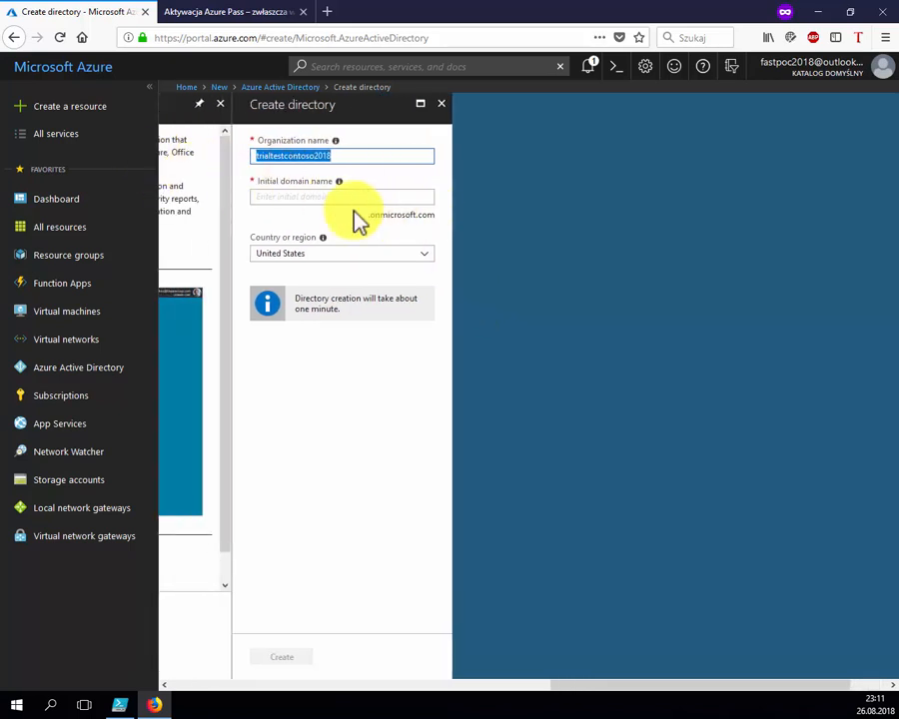
{"action": "left_click", "coordinate": [319, 194]}
{"action": "key", "text": "ctrl+v"}
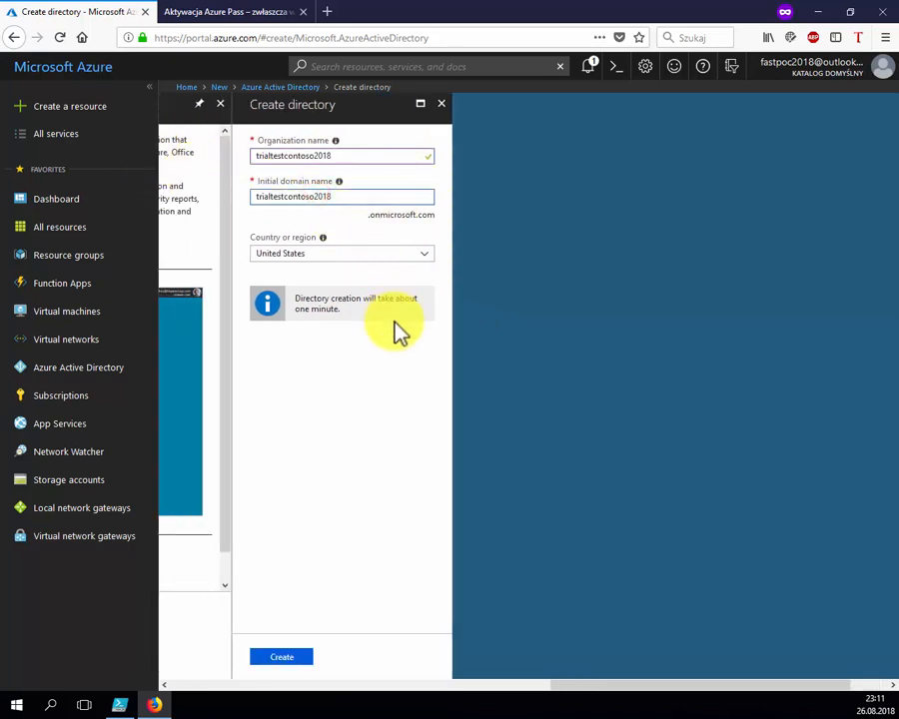
Set the country or region to Poland, create the directory and check its notification.
{"action": "left_click", "coordinate": [422, 258]}
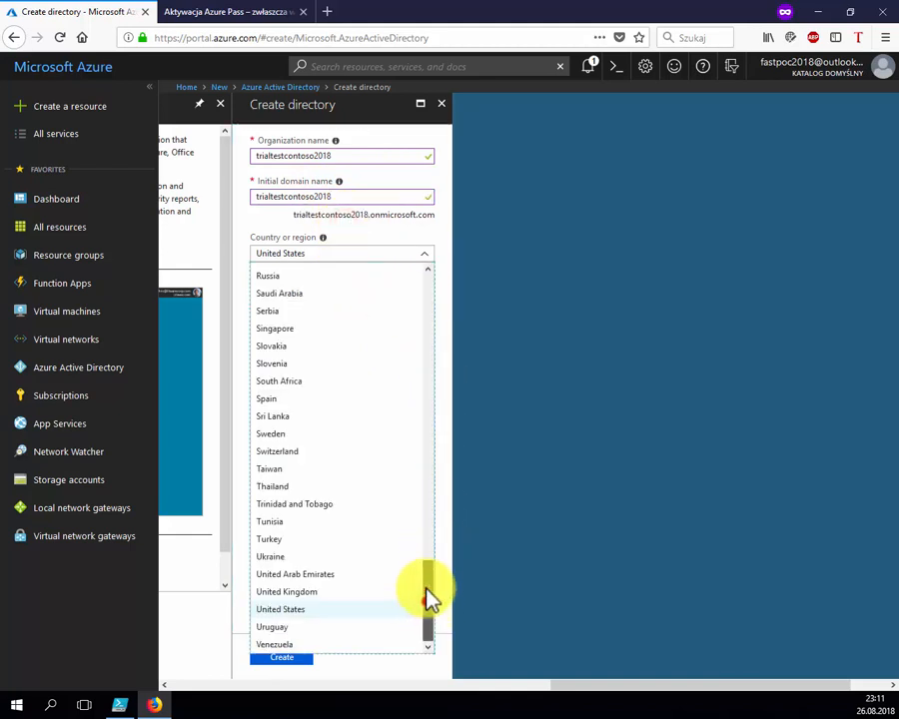
{"action": "left_click_drag", "start_coordinate": [427, 597], "coordinate": [437, 545]}
{"action": "left_click", "coordinate": [295, 499]}
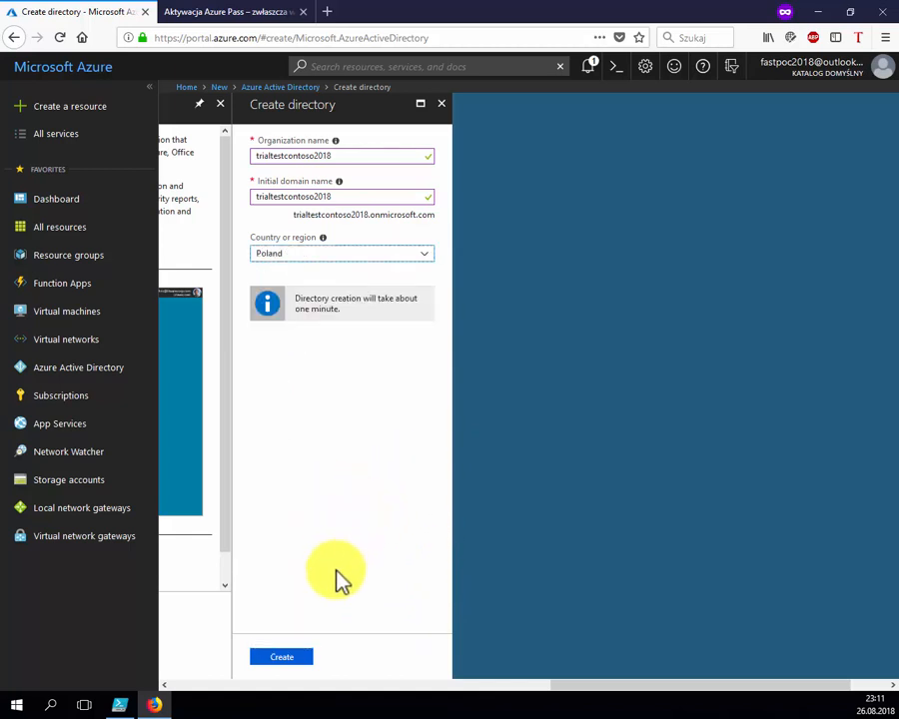
{"action": "left_click", "coordinate": [288, 660]}
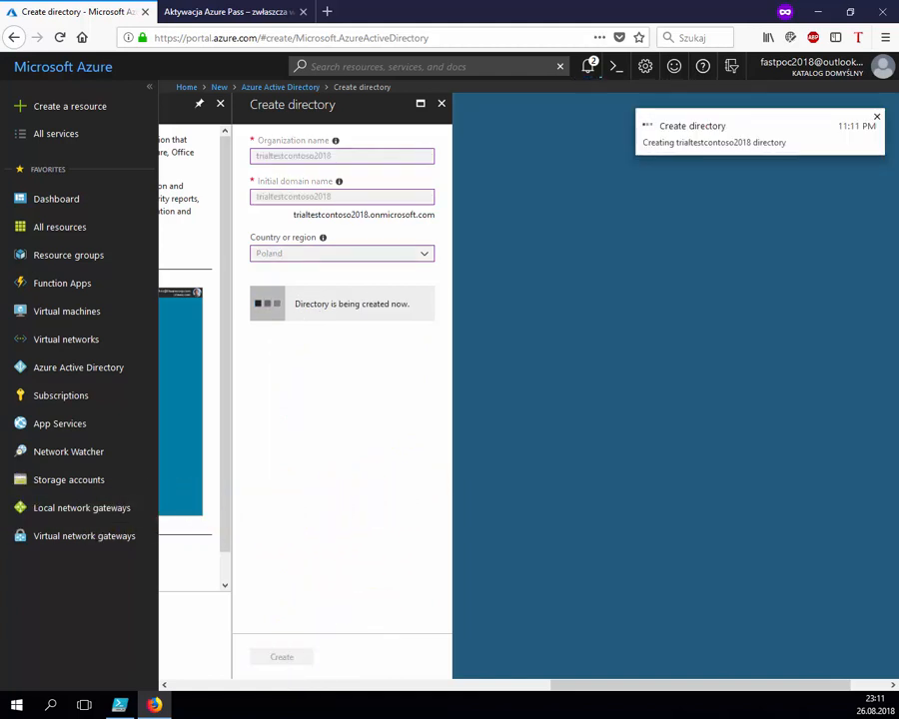
{"action": "left_click", "coordinate": [589, 70]}
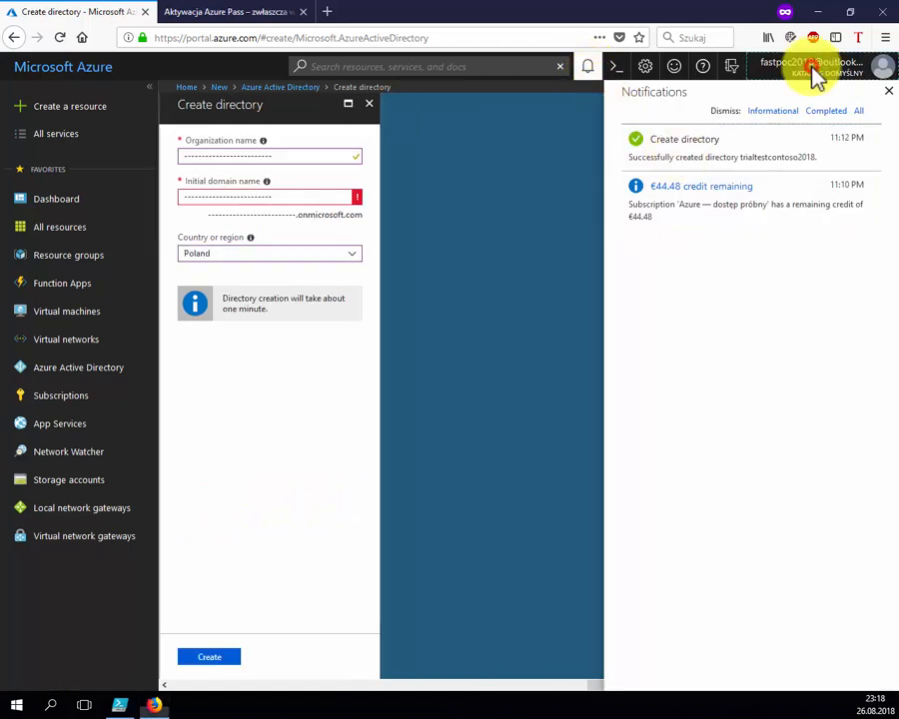
{"action": "left_click", "coordinate": [813, 72]}
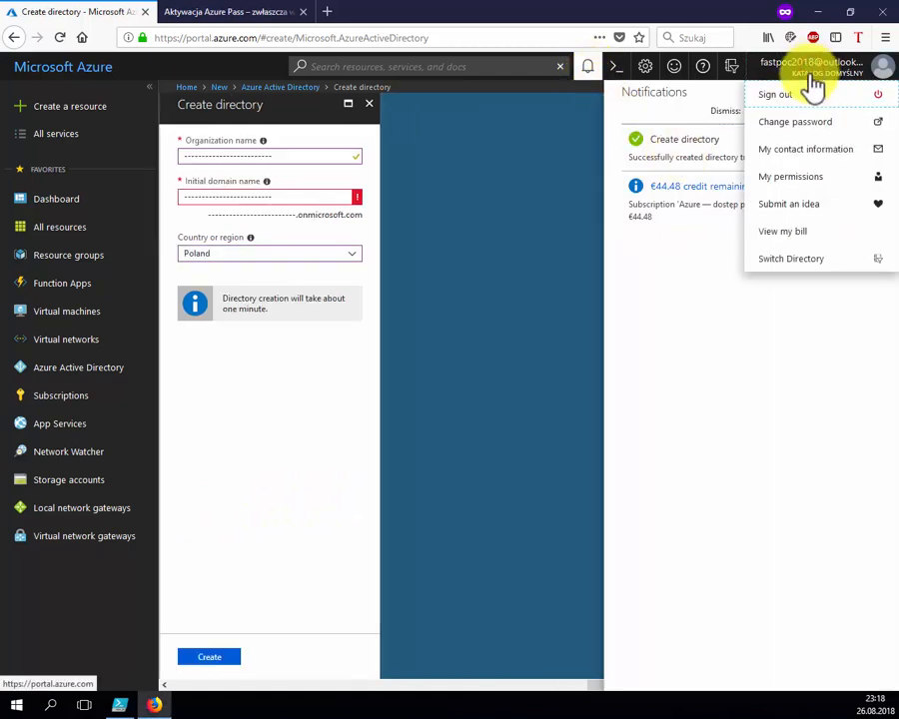
Sign out of the Azure portal and close the browser.
{"action": "left_click", "coordinate": [787, 96]}
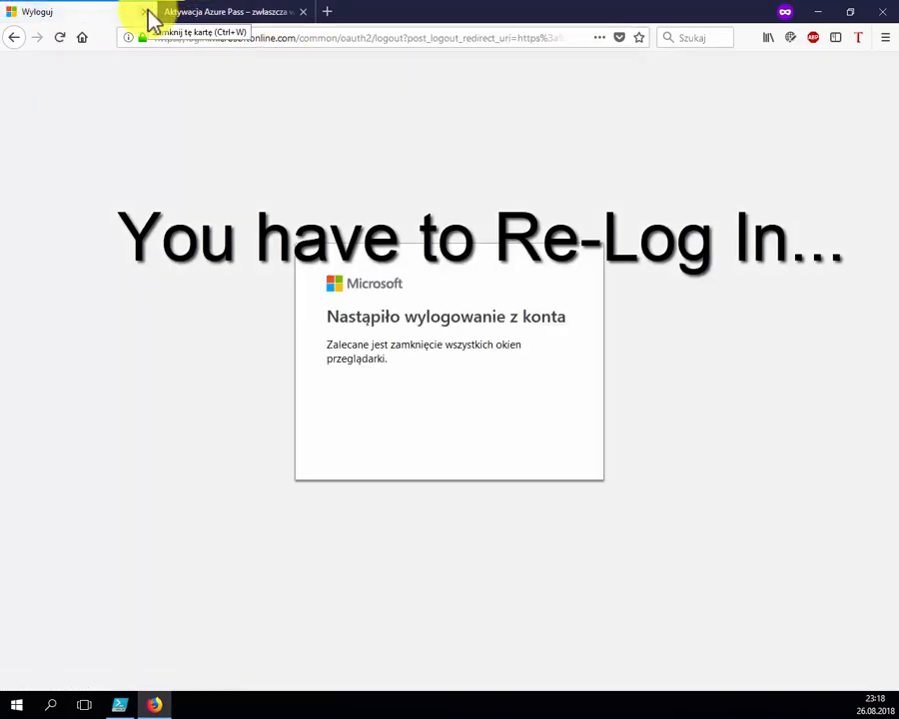
{"action": "left_click", "coordinate": [146, 13]}
{"action": "left_click", "coordinate": [145, 14]}
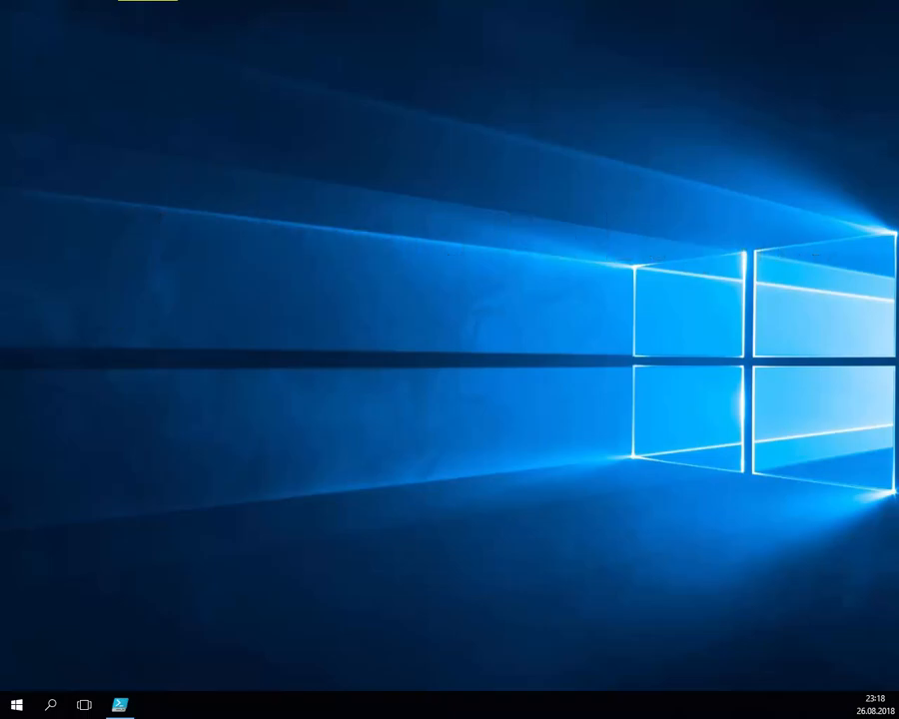
In a private window, sign in at aad.portal.azure.com and decline staying signed in.
{"action": "left_click", "coordinate": [412, 44]}
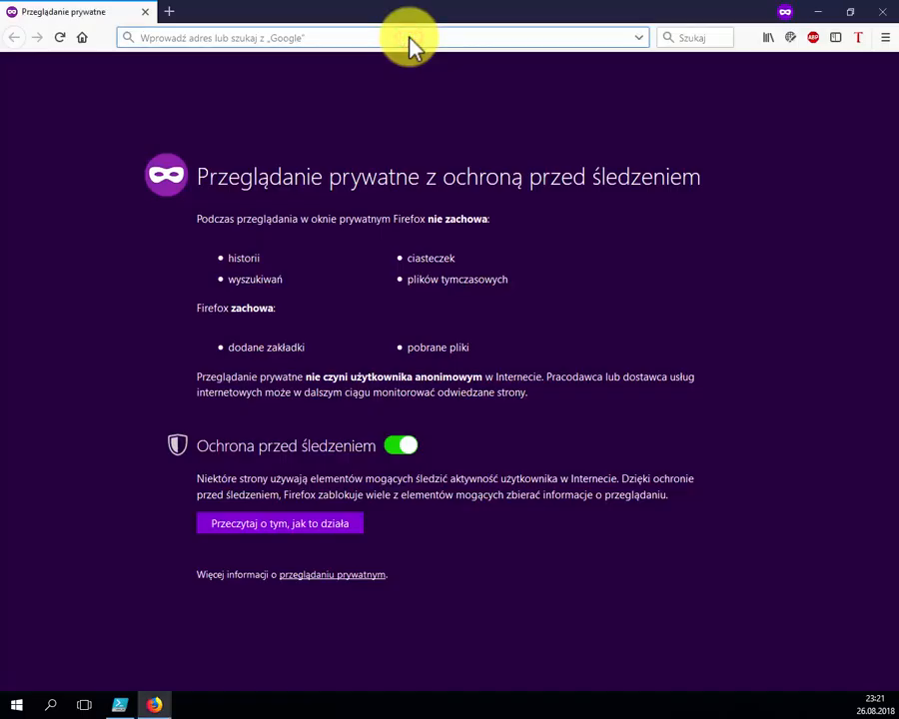
{"action": "type", "text": "aad.portal.azure.com/"}
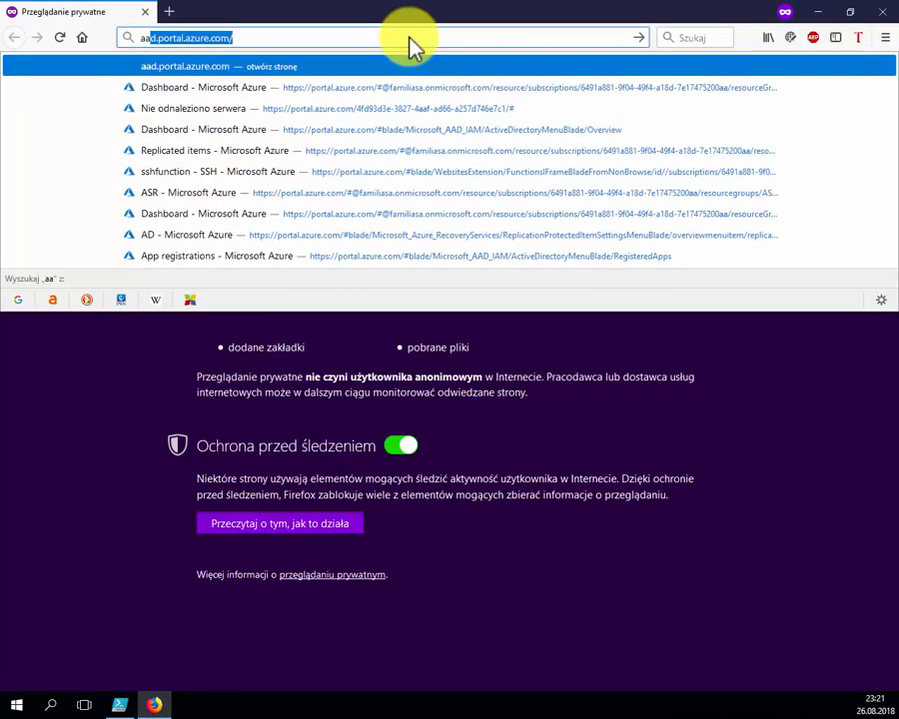
{"action": "key", "text": "Return"}
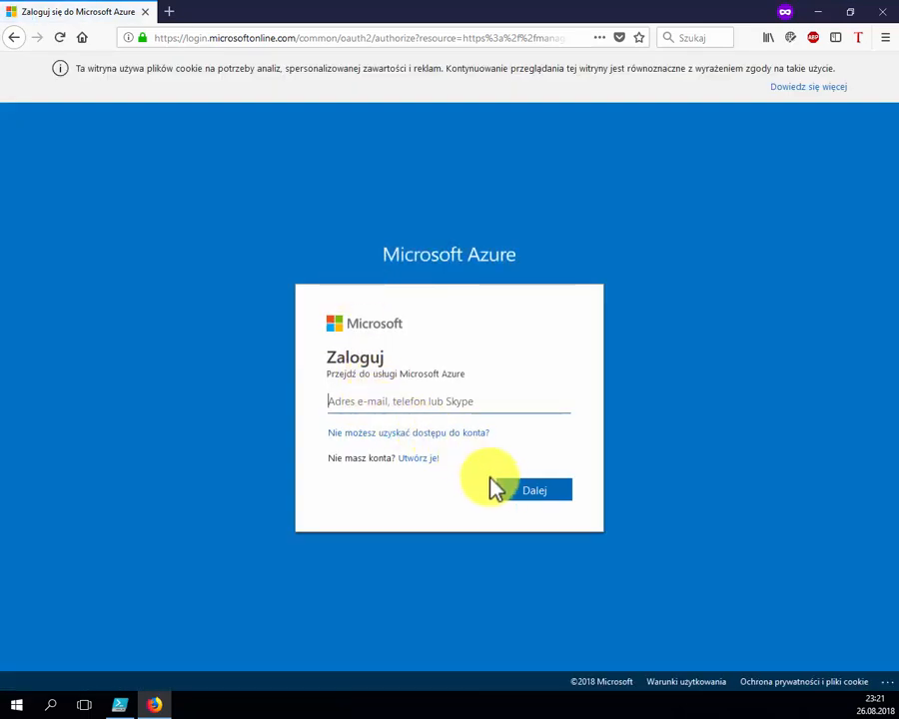
{"action": "key", "text": "ctrl+v"}
{"action": "left_click", "coordinate": [545, 492]}
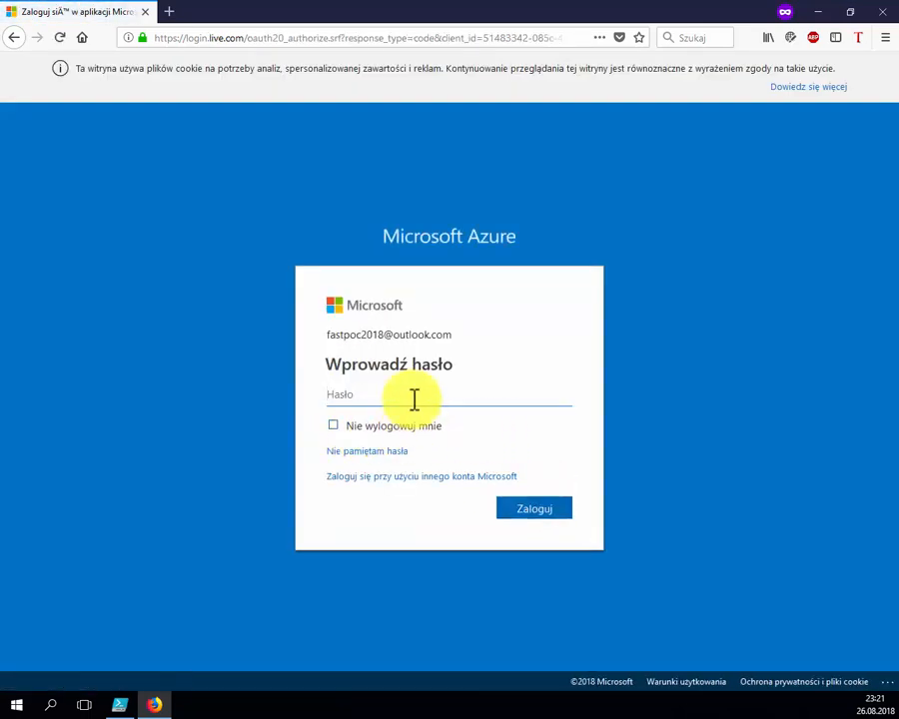
{"action": "left_click", "coordinate": [411, 396]}
{"action": "type", "text": "•••••••••••"}
{"action": "key", "text": "Return"}
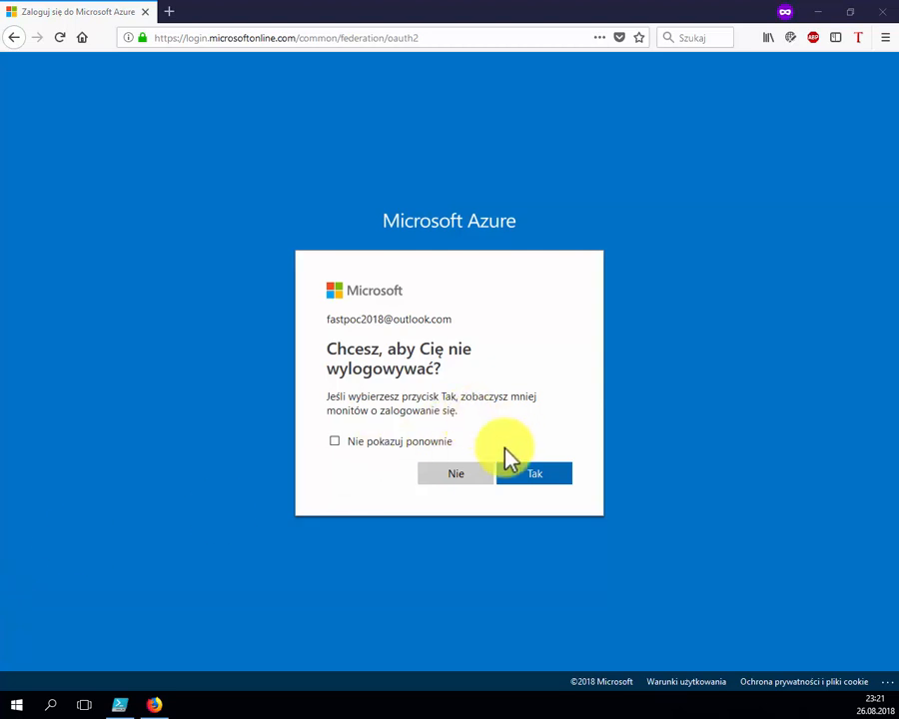
{"action": "left_click", "coordinate": [460, 472]}
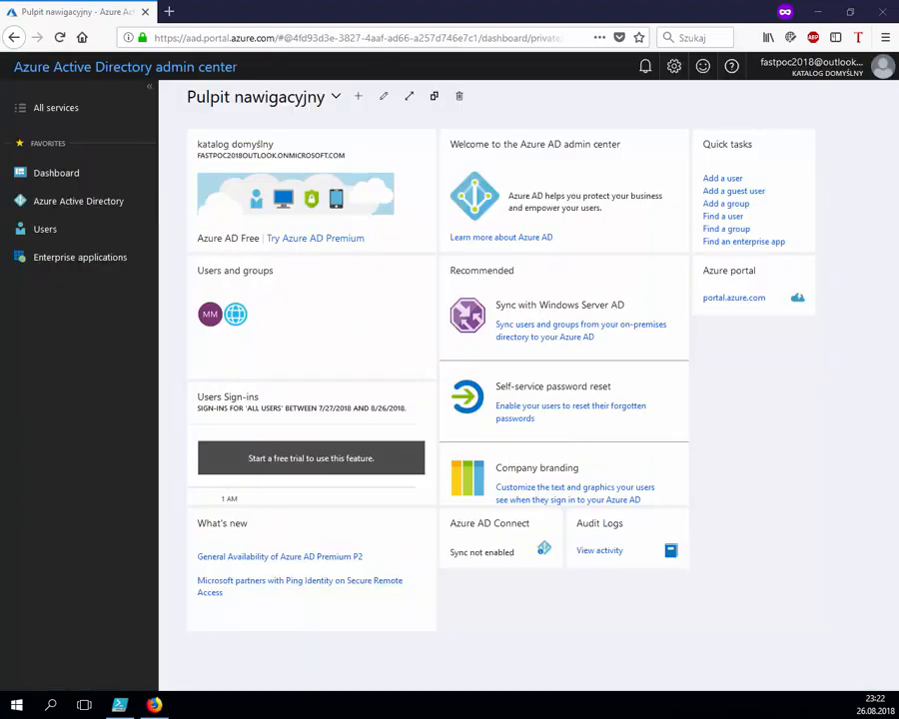
Switch to the trialtestcontoso2018 directory and open its overview.
{"action": "left_click", "coordinate": [830, 71]}
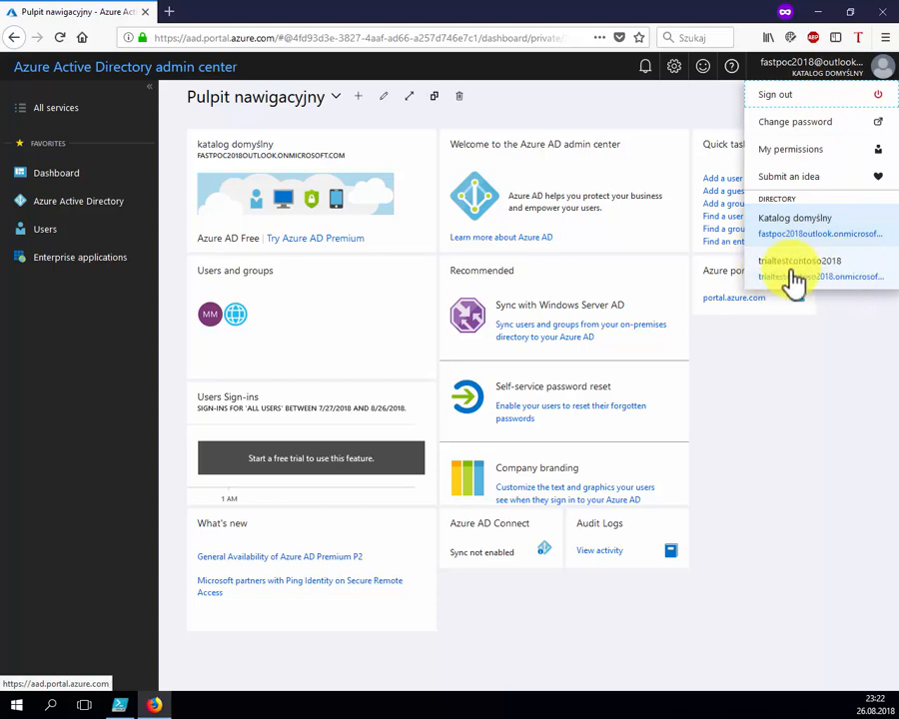
{"action": "left_click", "coordinate": [862, 283]}
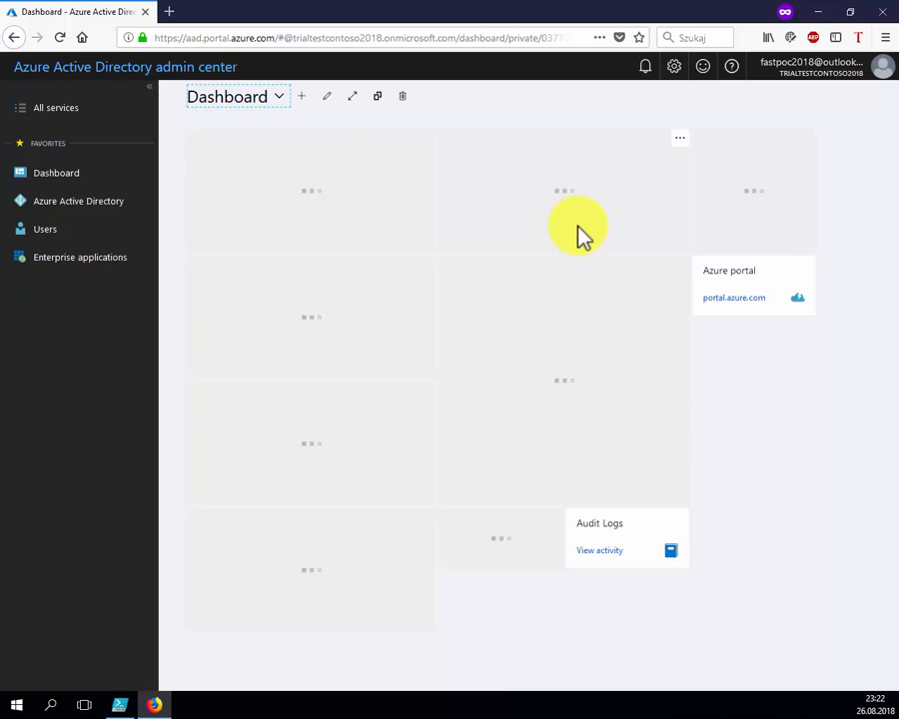
{"action": "left_click", "coordinate": [316, 158]}
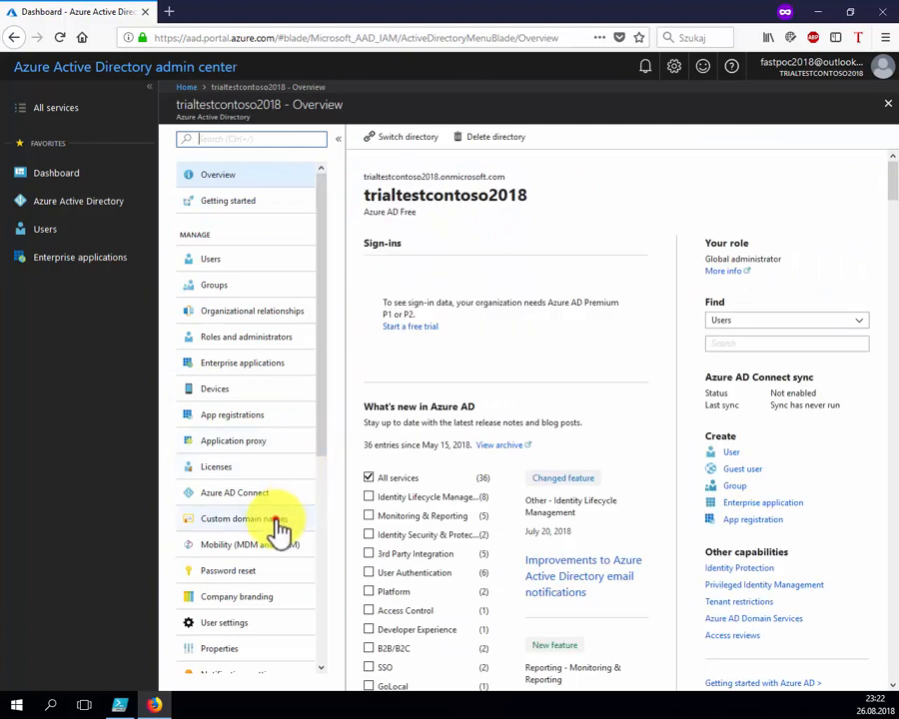
Copy the trialtestcontoso2018.onmicrosoft.com domain name from Custom domain names, then open All users.
{"action": "left_click", "coordinate": [280, 521]}
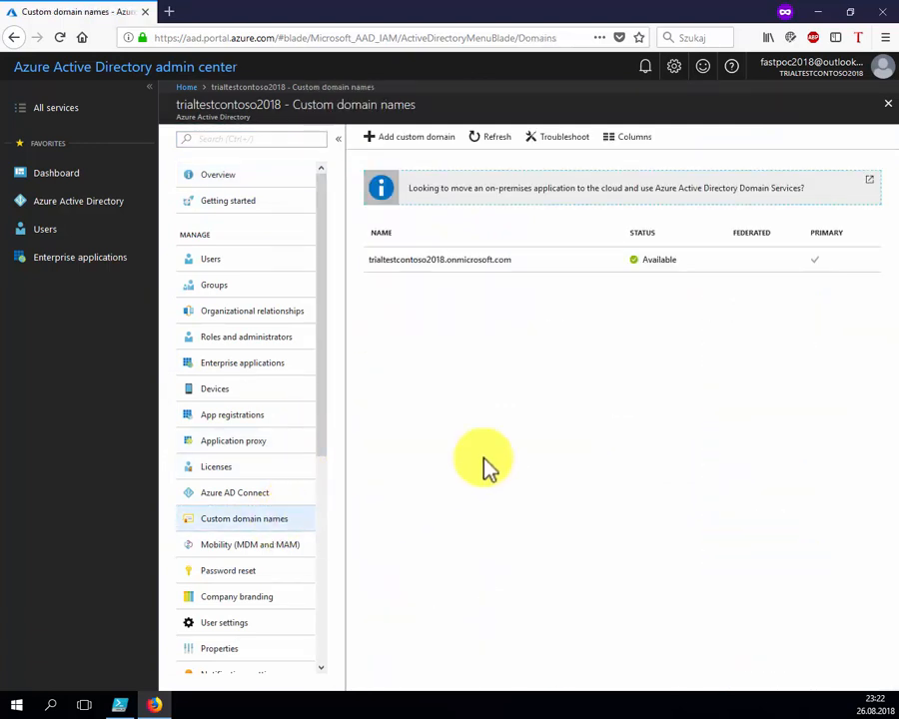
{"action": "left_click", "coordinate": [513, 266]}
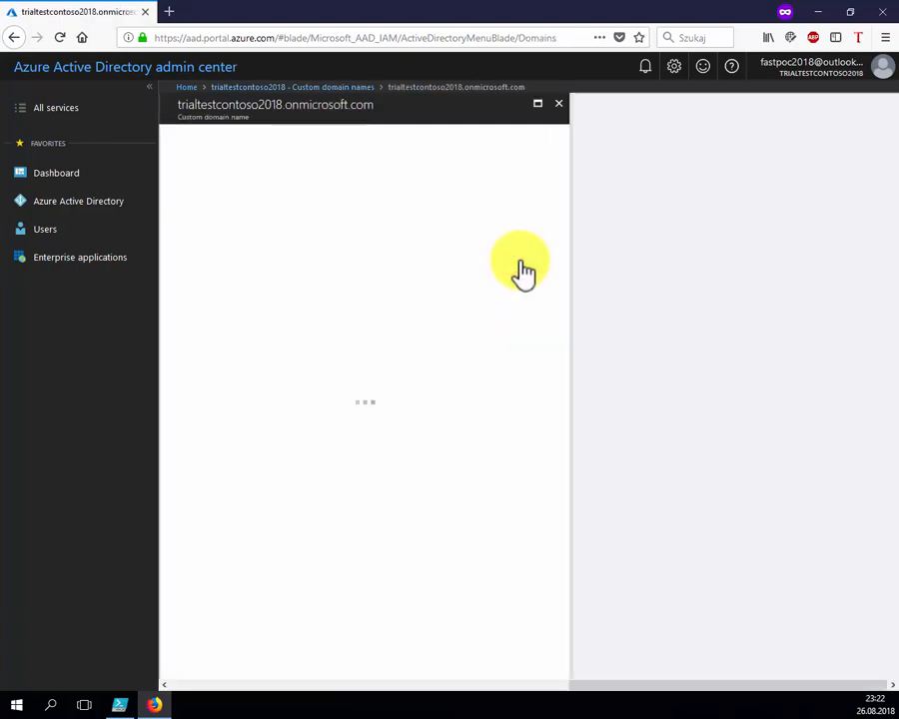
{"action": "left_click_drag", "start_coordinate": [378, 104], "coordinate": [180, 101]}
{"action": "key", "text": "ctrl+c"}
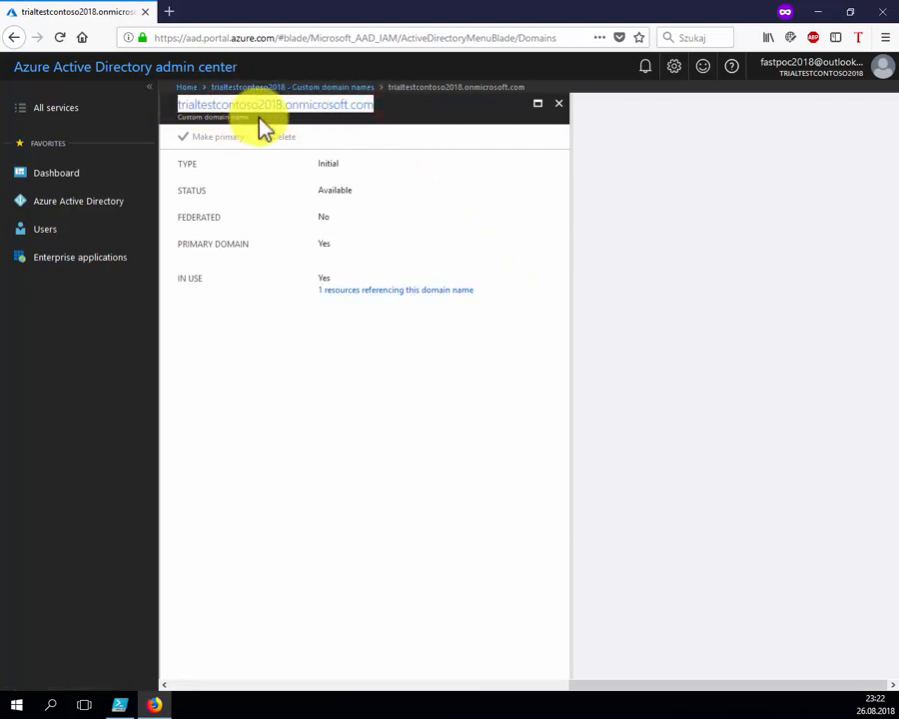
{"action": "left_click", "coordinate": [416, 37]}
{"action": "key", "text": "ctrl+v"}
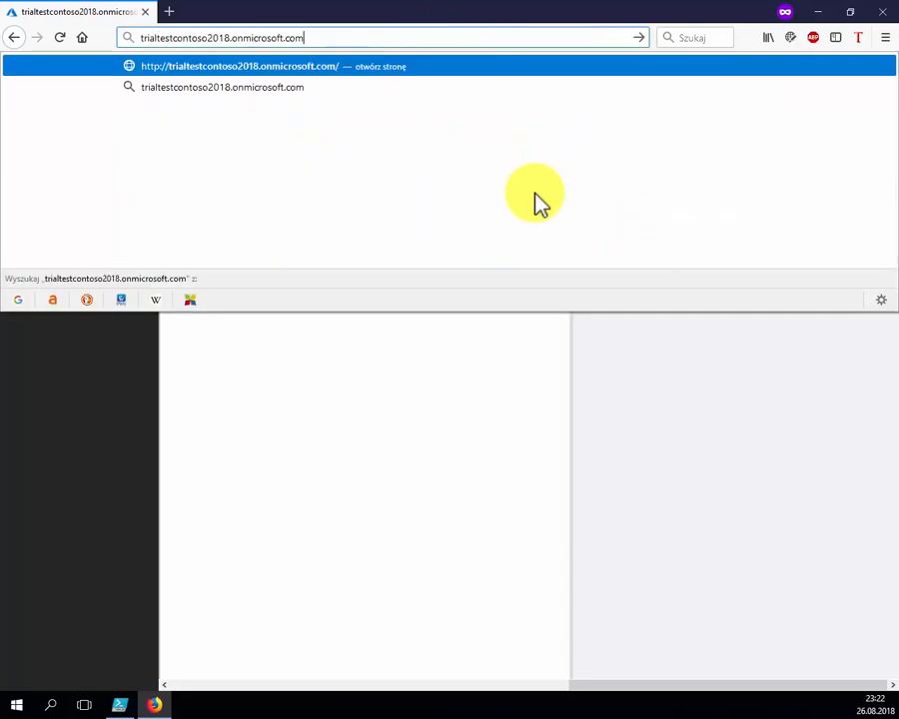
{"action": "left_click", "coordinate": [460, 516]}
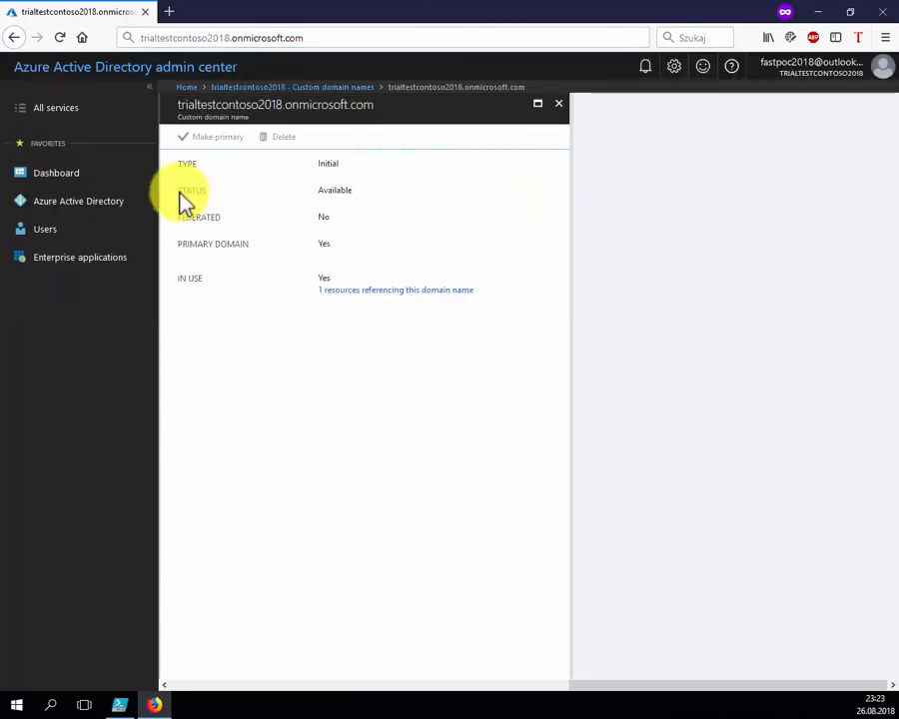
{"action": "left_click", "coordinate": [562, 104]}
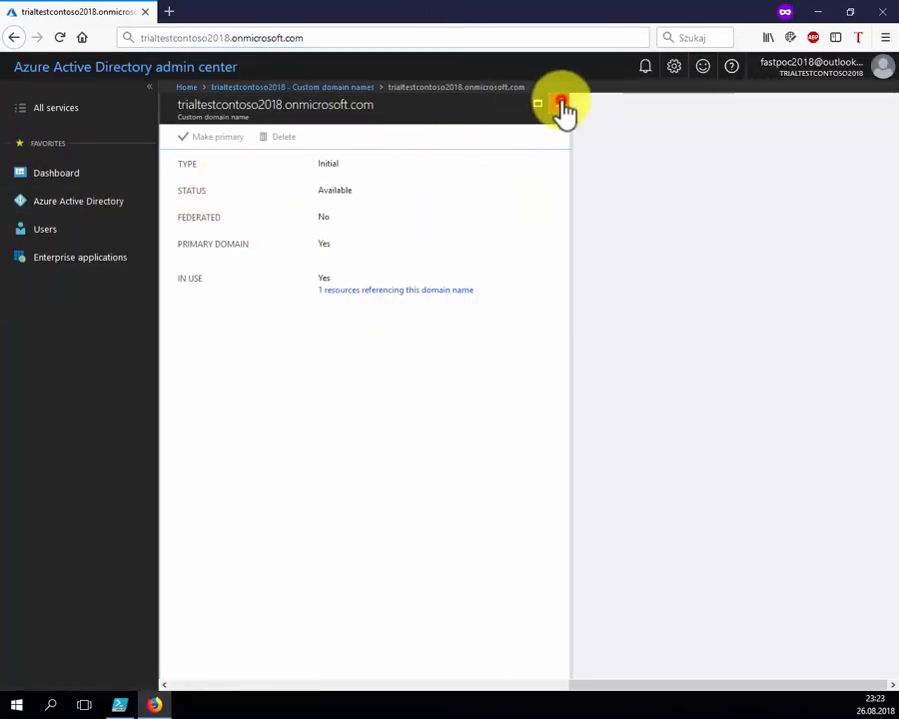
{"action": "left_click", "coordinate": [212, 263]}
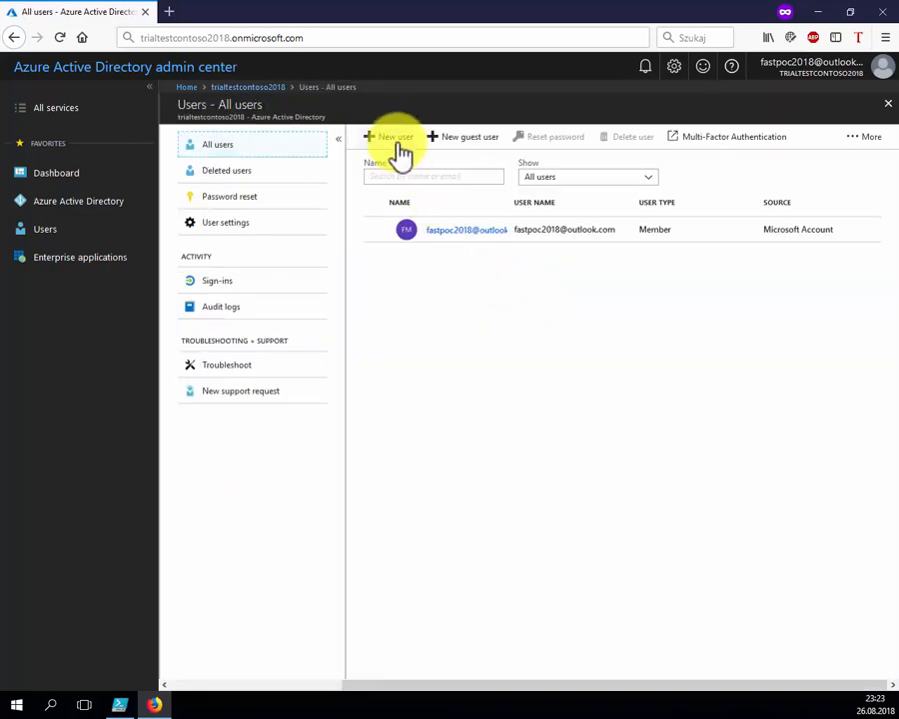
Start a new user with a sign-in name at the tenant's onmicrosoft.com domain and a display name.
{"action": "left_click", "coordinate": [392, 138]}
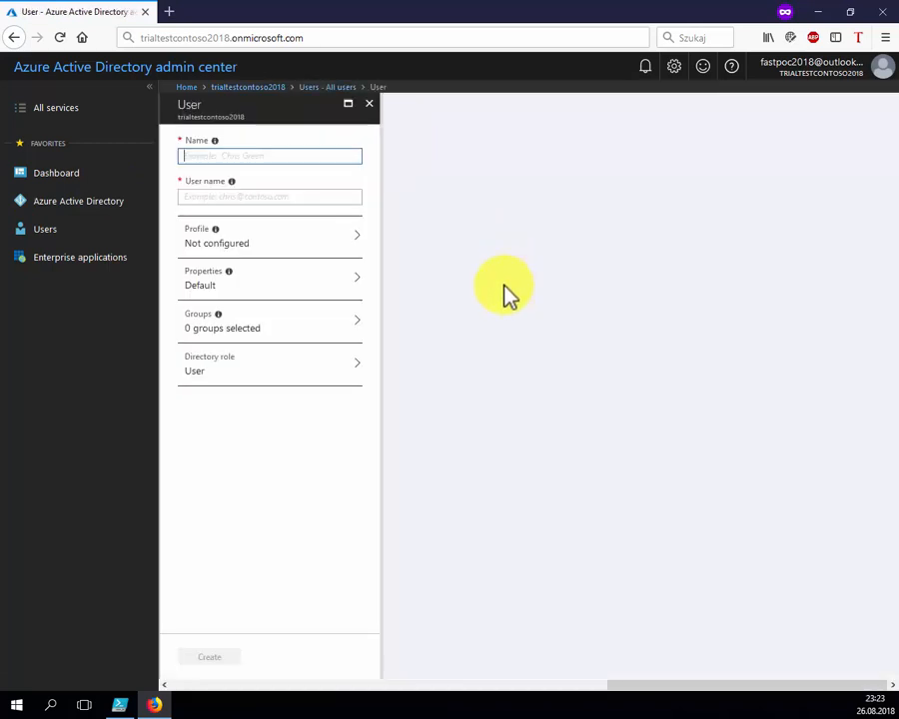
{"action": "left_click", "coordinate": [292, 197]}
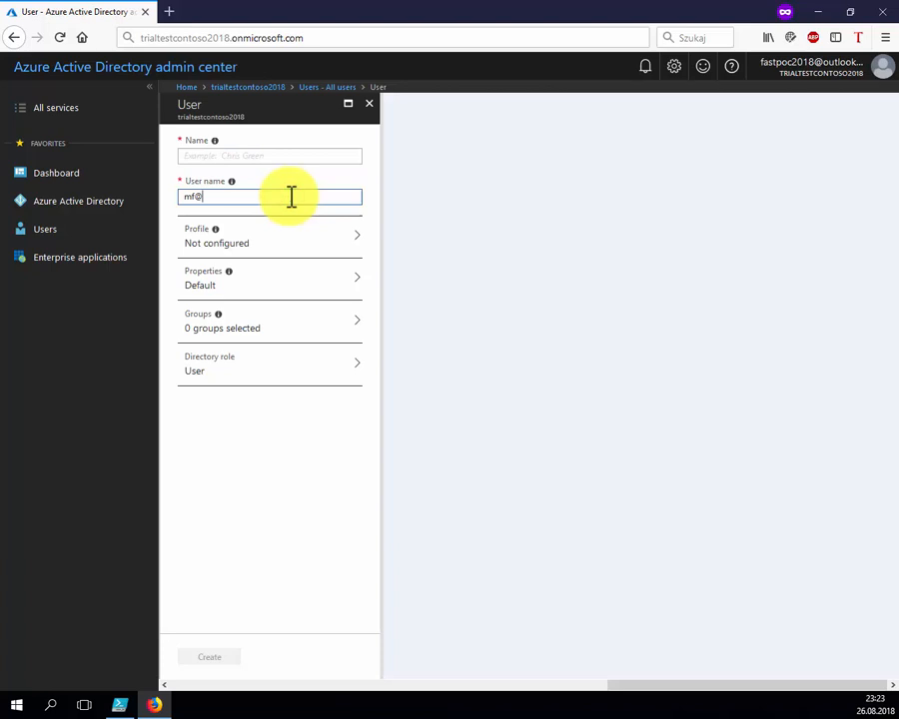
{"action": "type", "text": "mf@"}
{"action": "key", "text": "ctrl+v"}
{"action": "left_click", "coordinate": [257, 155]}
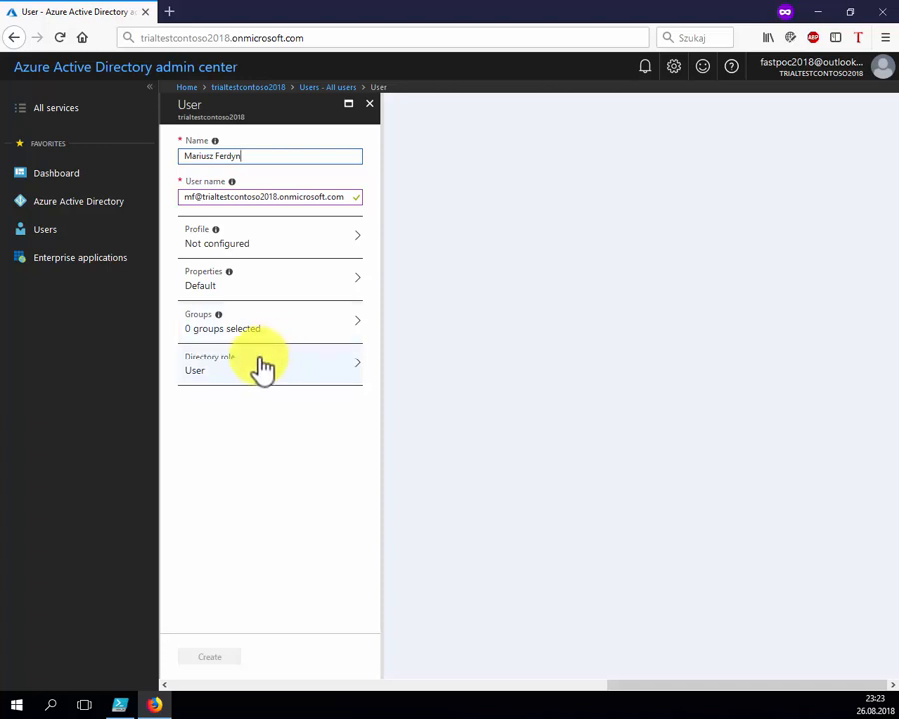
Give the user the Global administrator role and reveal the generated password.
{"action": "left_click", "coordinate": [261, 367]}
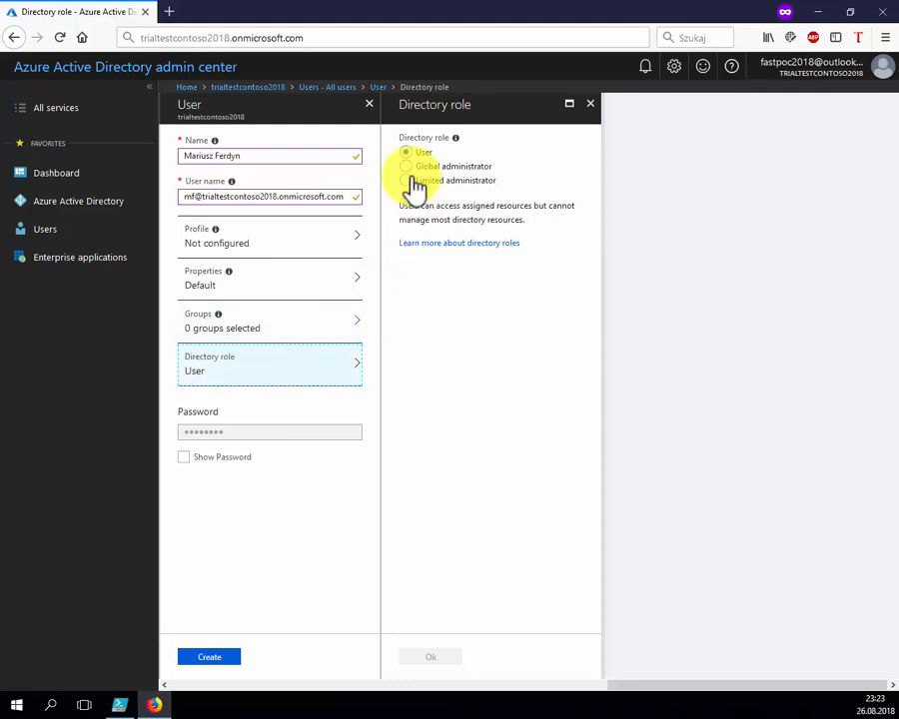
{"action": "left_click", "coordinate": [406, 167]}
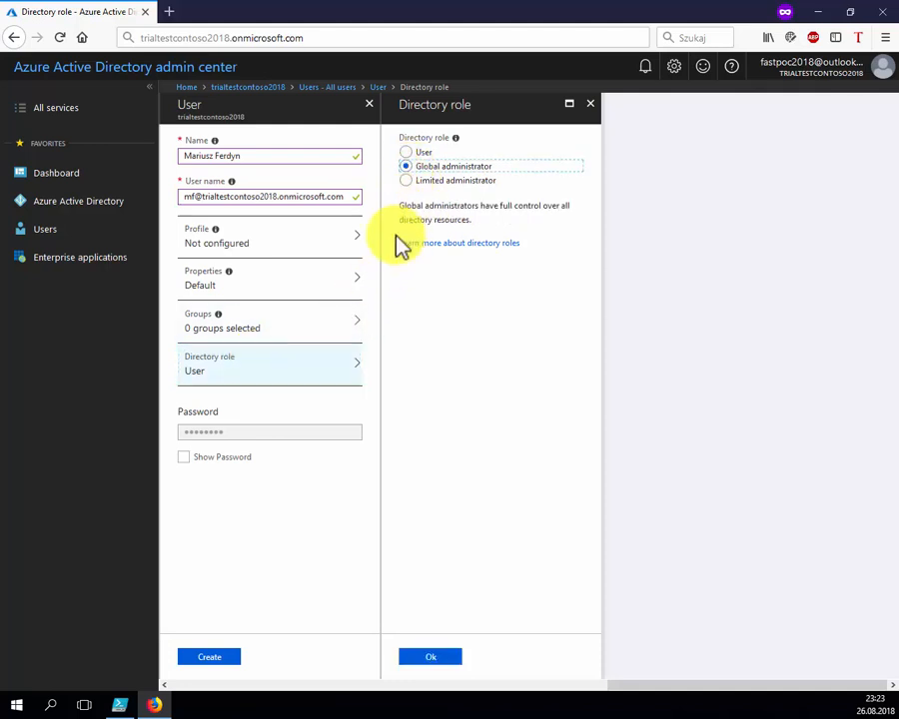
{"action": "left_click", "coordinate": [184, 458]}
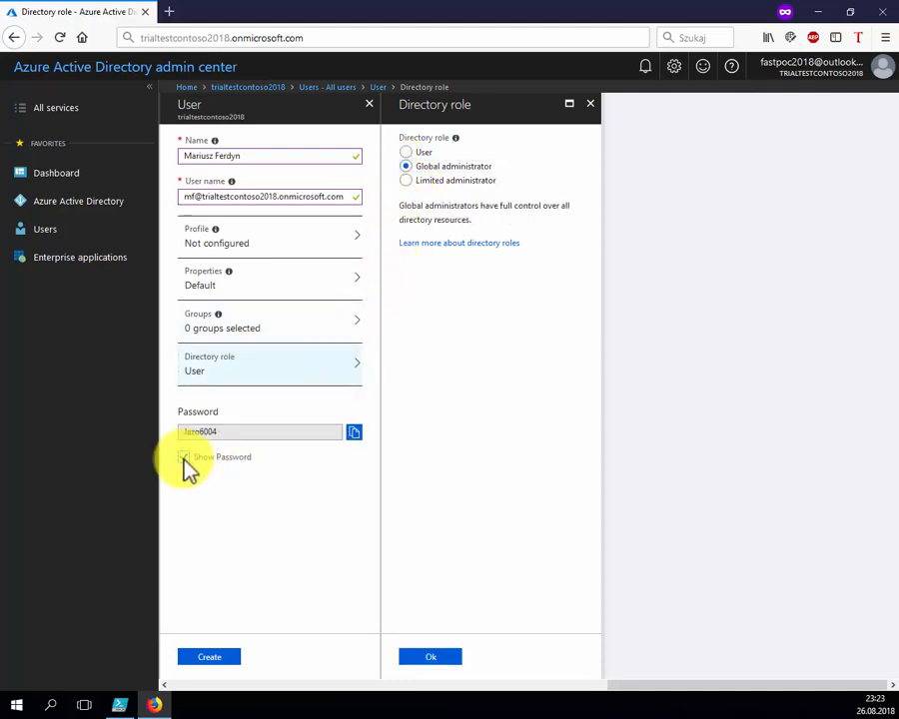
{"action": "left_click", "coordinate": [450, 659]}
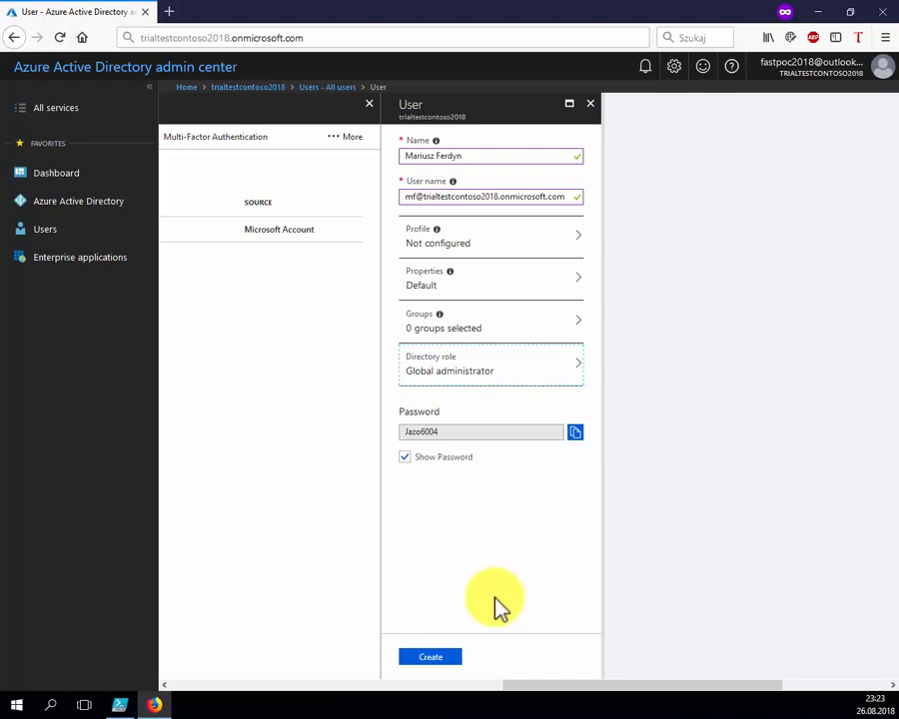
{"action": "left_click", "coordinate": [428, 658]}
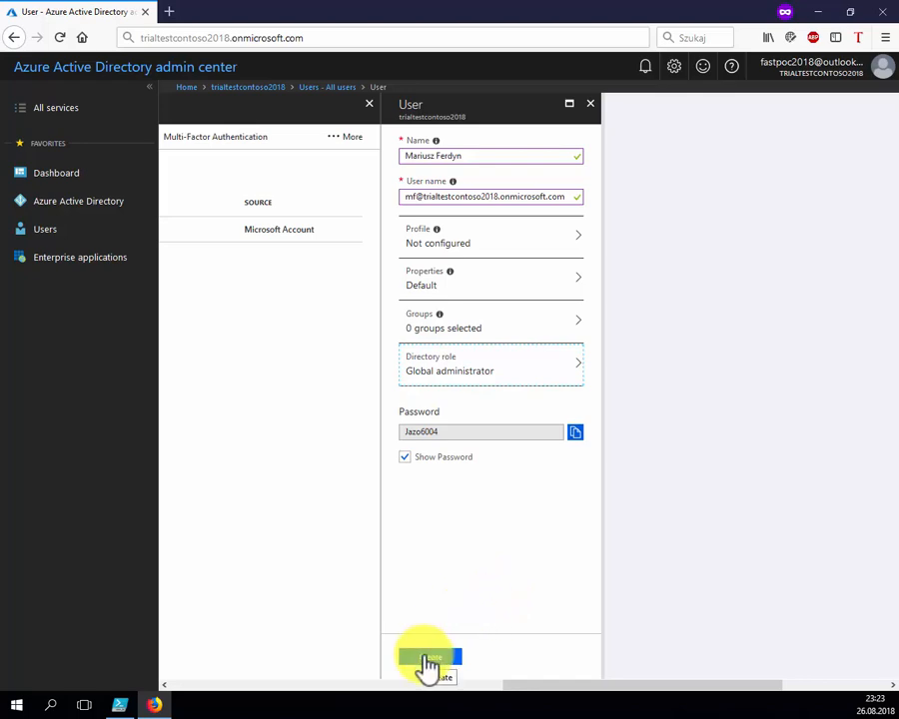
{"action": "left_click", "coordinate": [18, 704]}
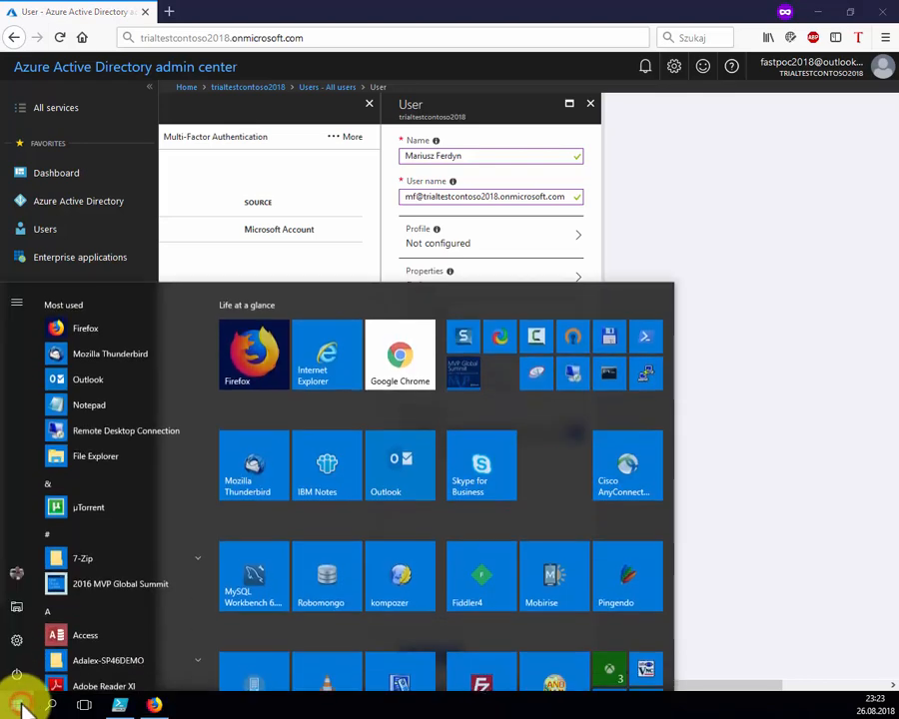
{"action": "type", "text": "notepa"}
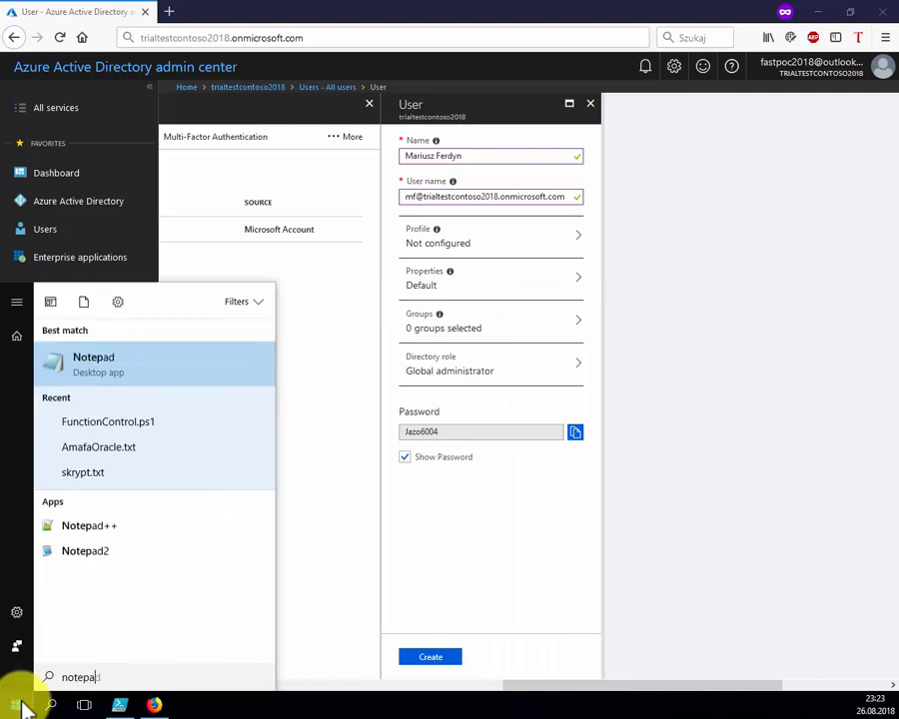
Open Notepad beside the form and note 'user:' followed by the tenant domain.
{"action": "left_click", "coordinate": [131, 372]}
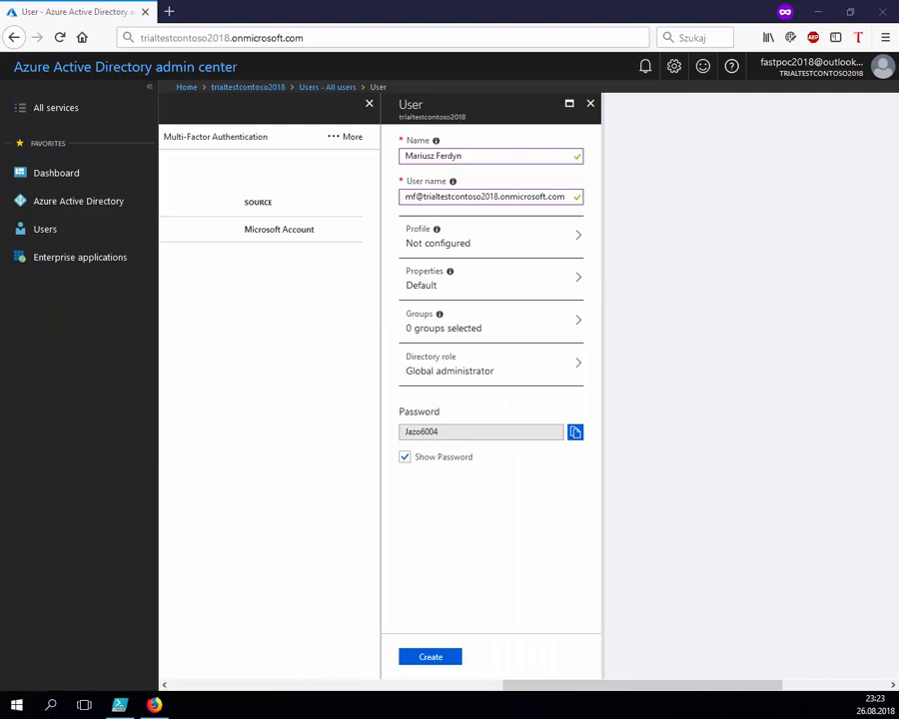
{"action": "left_click_drag", "start_coordinate": [369, 141], "coordinate": [631, 184]}
{"action": "left_click", "coordinate": [449, 257]}
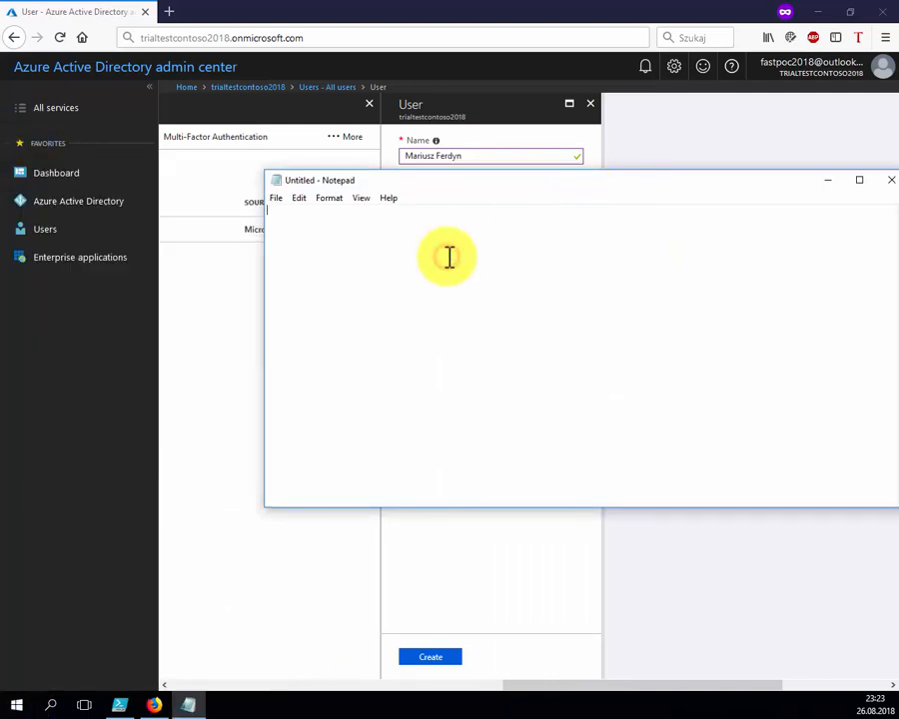
{"action": "type", "text": "user:"}
{"action": "key", "text": "Return"}
{"action": "key", "text": "Return"}
{"action": "key", "text": "ctrl+v"}
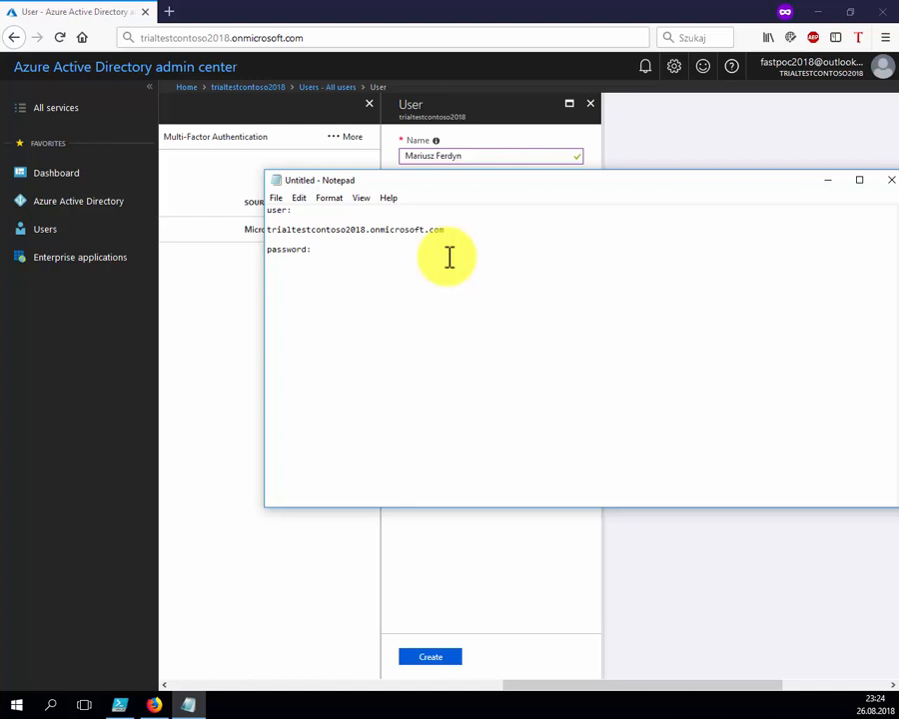
Copy the new user's generated password from the form into the note.
{"action": "left_click", "coordinate": [834, 181]}
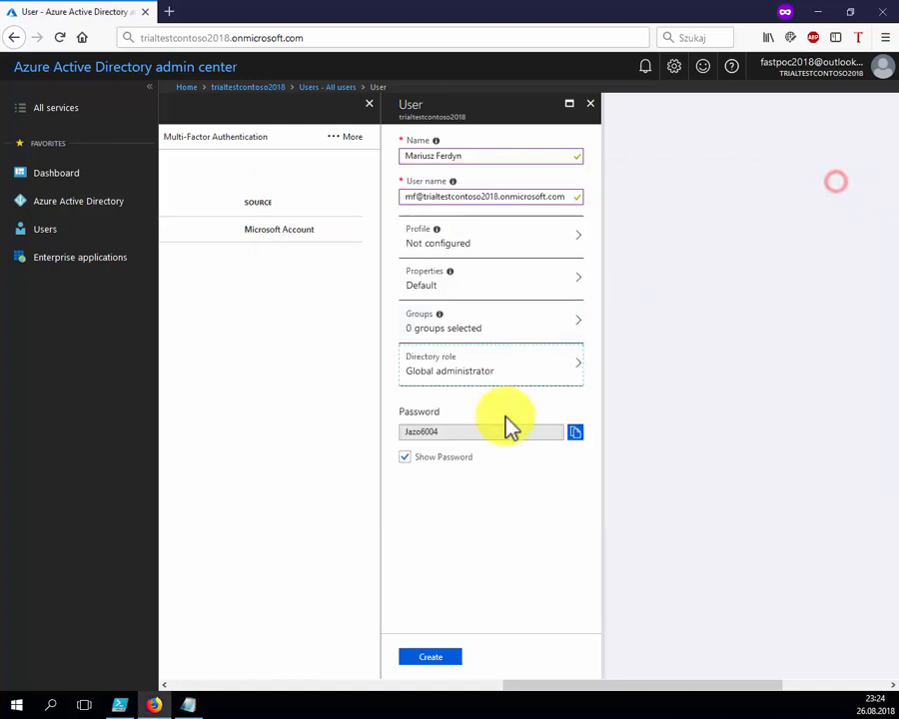
{"action": "left_click", "coordinate": [575, 436]}
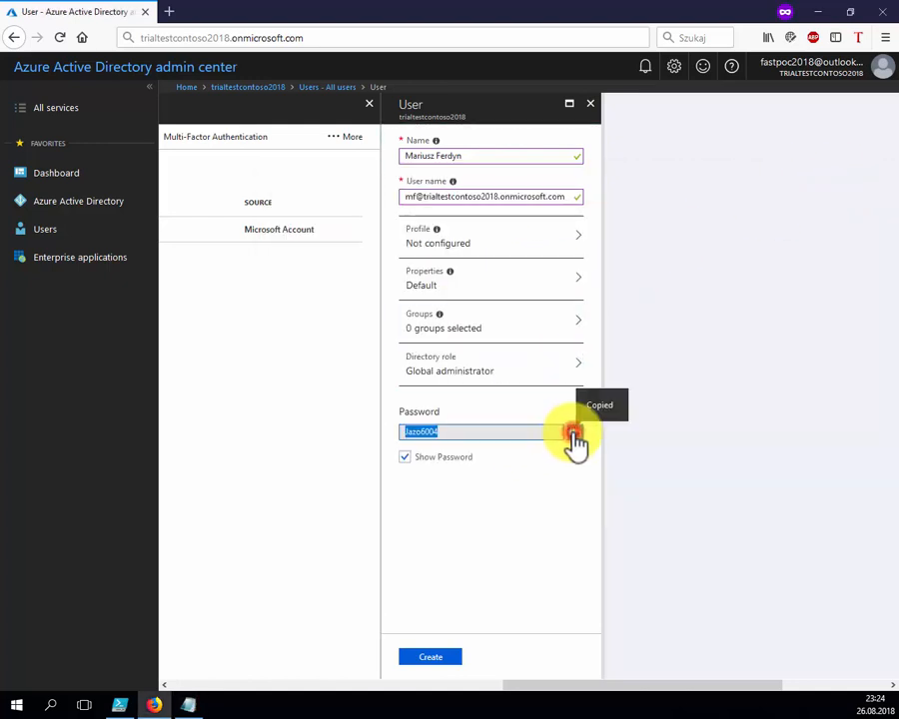
{"action": "left_click", "coordinate": [189, 705]}
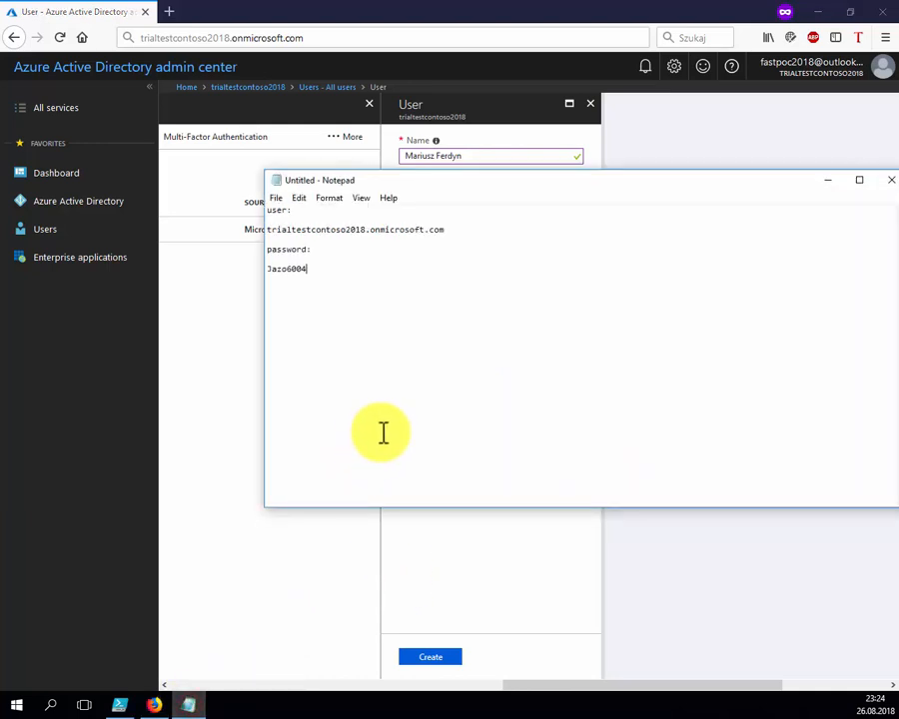
{"action": "left_click", "coordinate": [828, 181]}
Create the administrator user, check the existing account's profile, then open the new user's profile.
{"action": "left_click", "coordinate": [430, 657]}
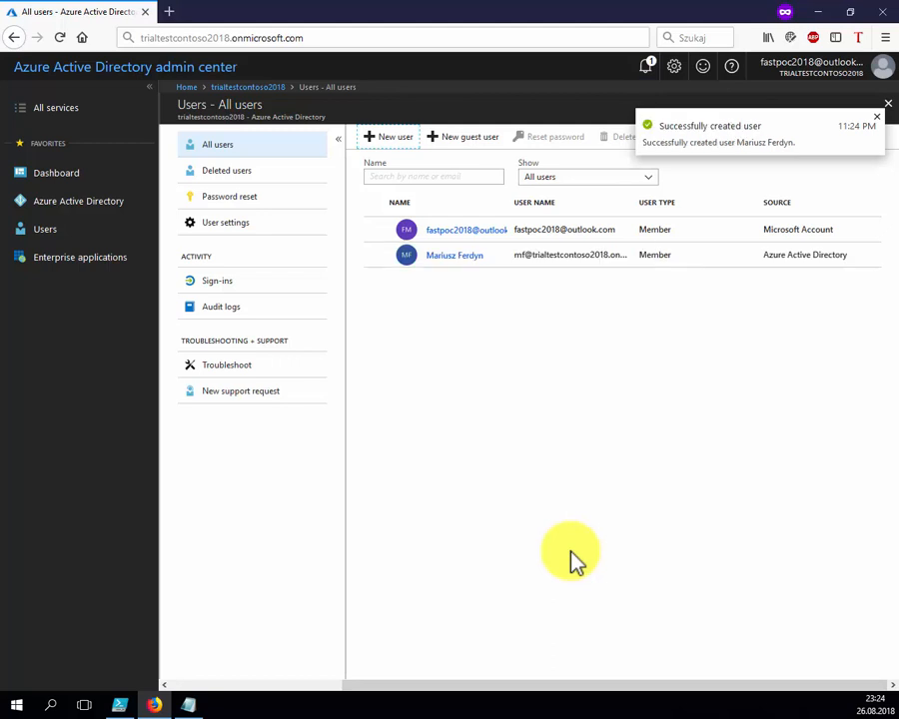
{"action": "left_click", "coordinate": [451, 232]}
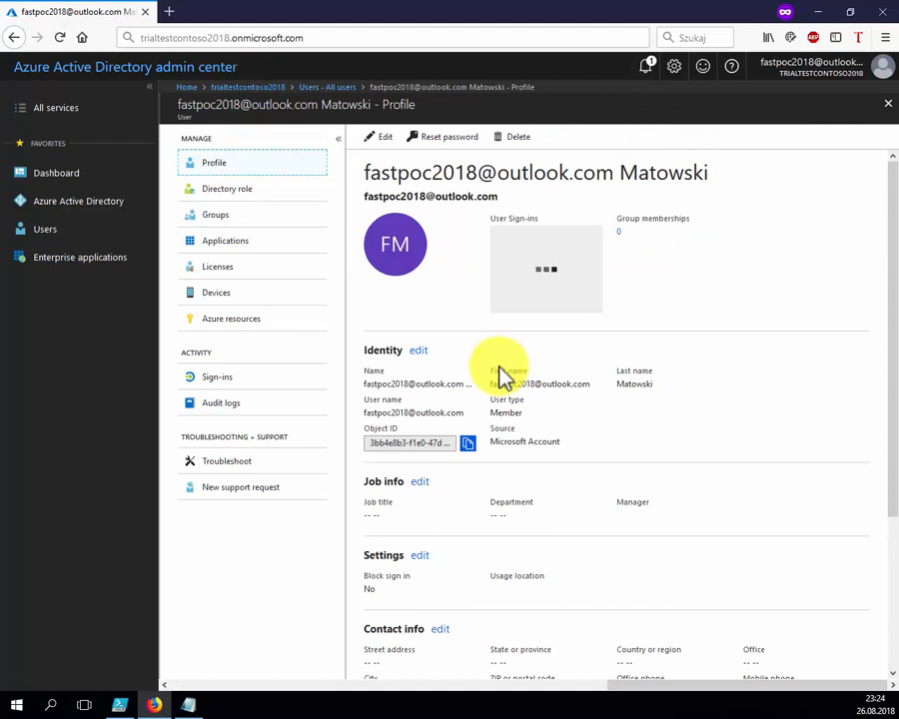
{"action": "left_click", "coordinate": [889, 104]}
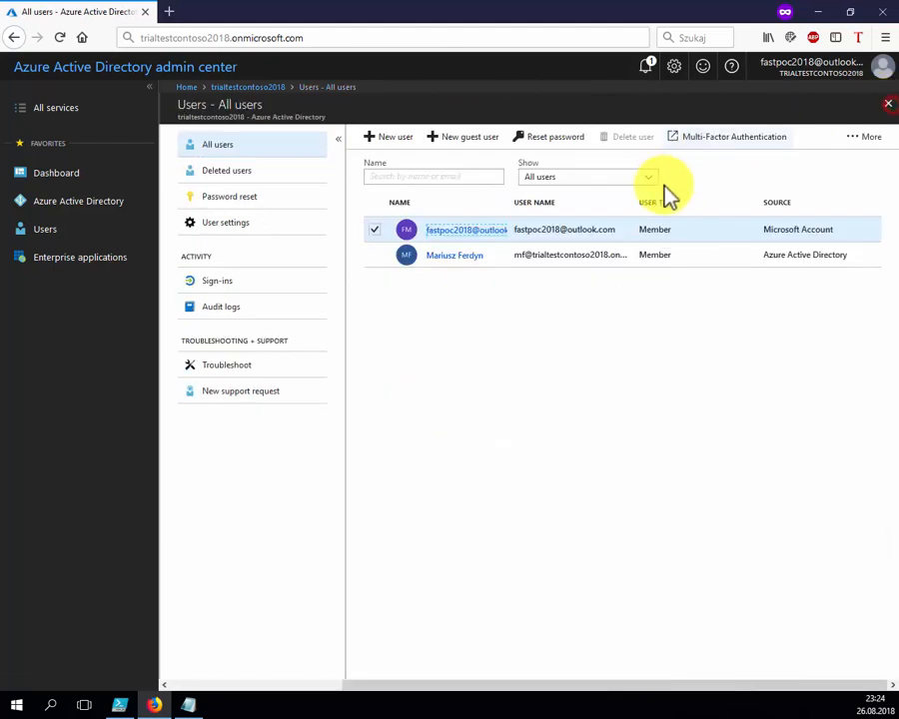
{"action": "left_click", "coordinate": [464, 258]}
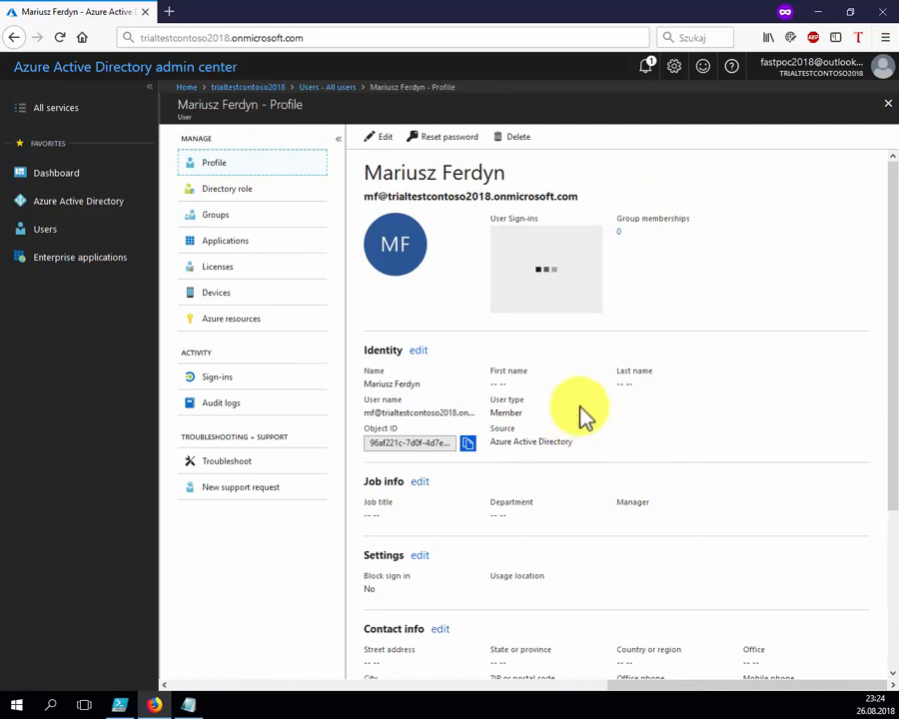
Reset the new user's password and replace the old password in the note with the temporary one.
{"action": "left_click", "coordinate": [450, 138]}
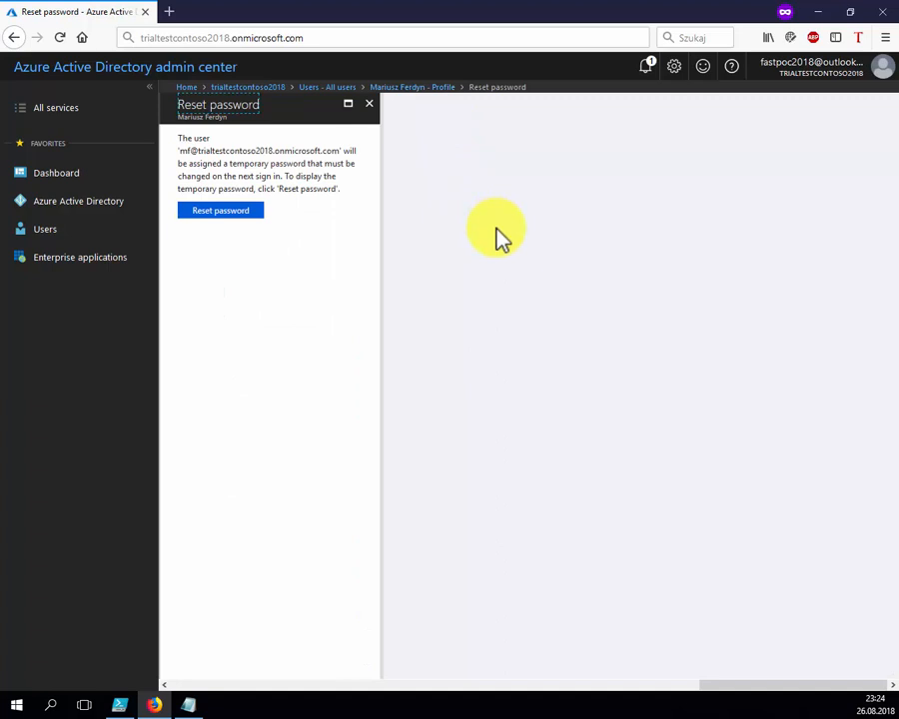
{"action": "left_click", "coordinate": [220, 209]}
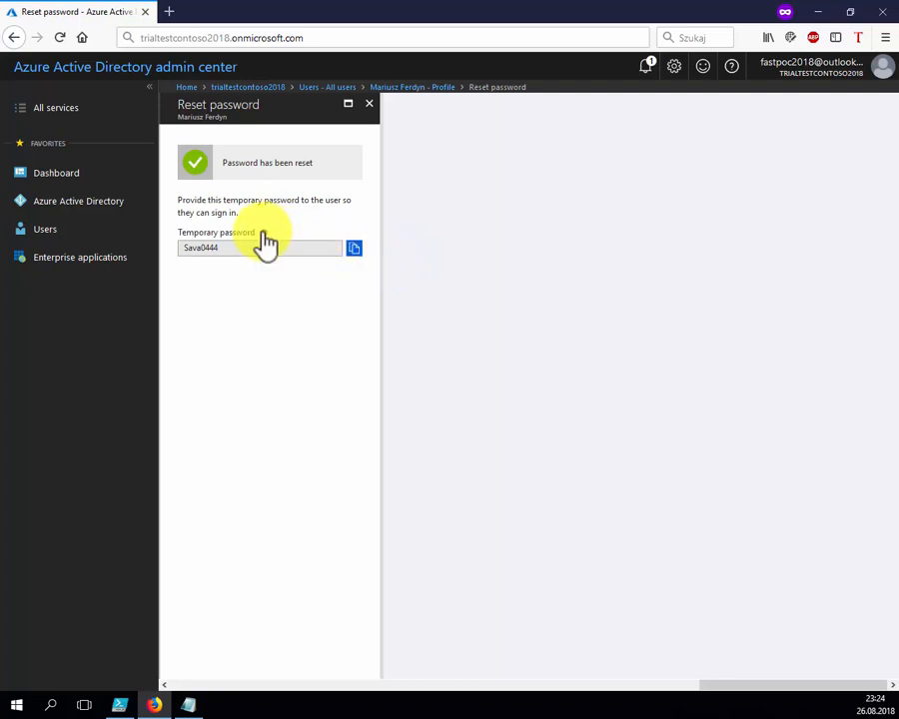
{"action": "left_click", "coordinate": [355, 250]}
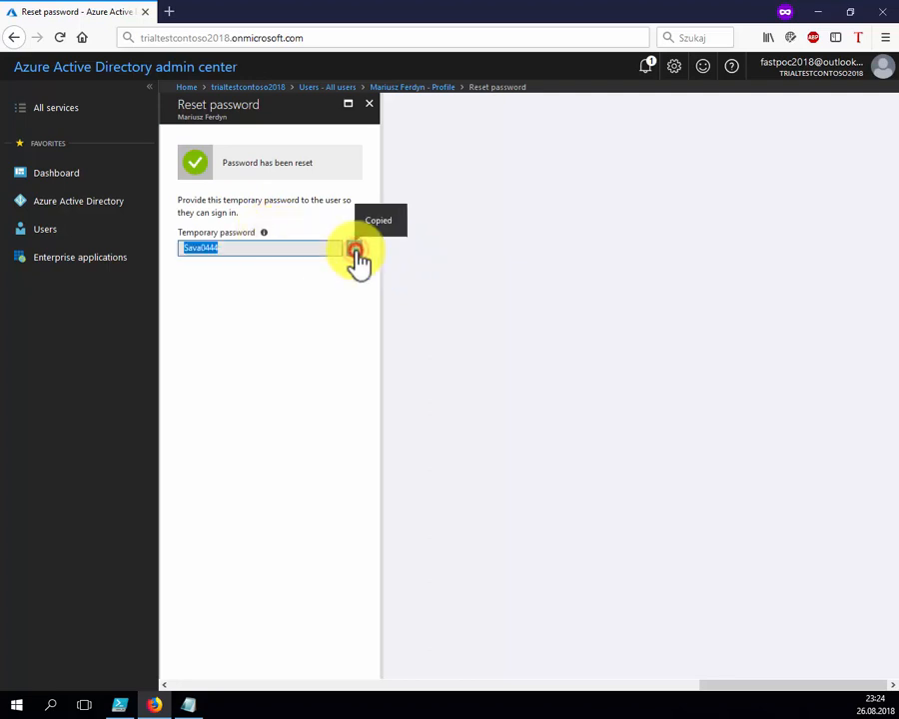
{"action": "left_click", "coordinate": [186, 704]}
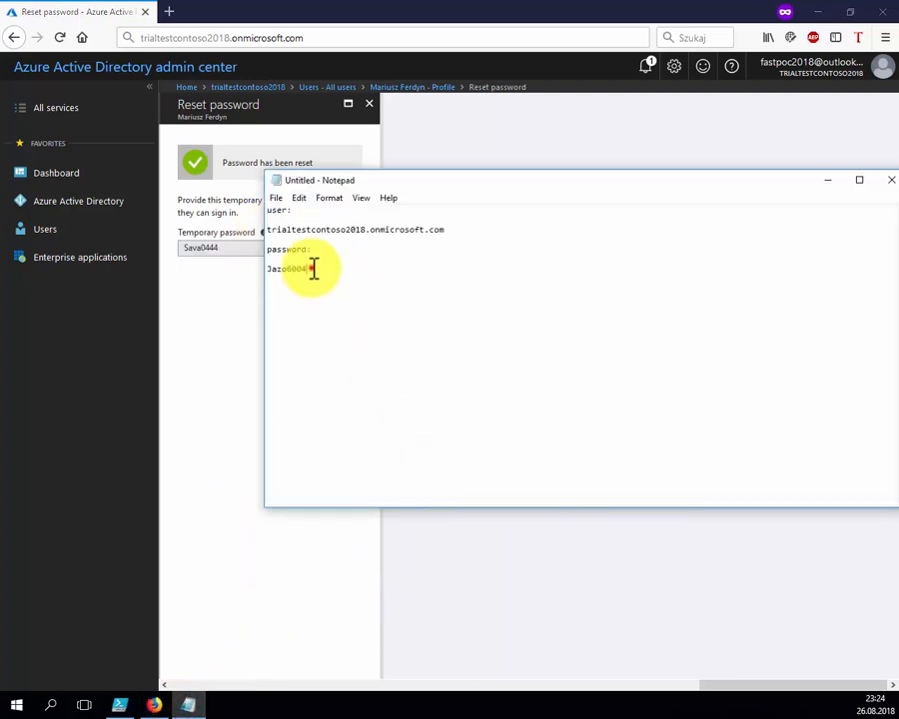
{"action": "left_click_drag", "start_coordinate": [313, 268], "coordinate": [264, 262]}
{"action": "key", "text": "ctrl+v"}
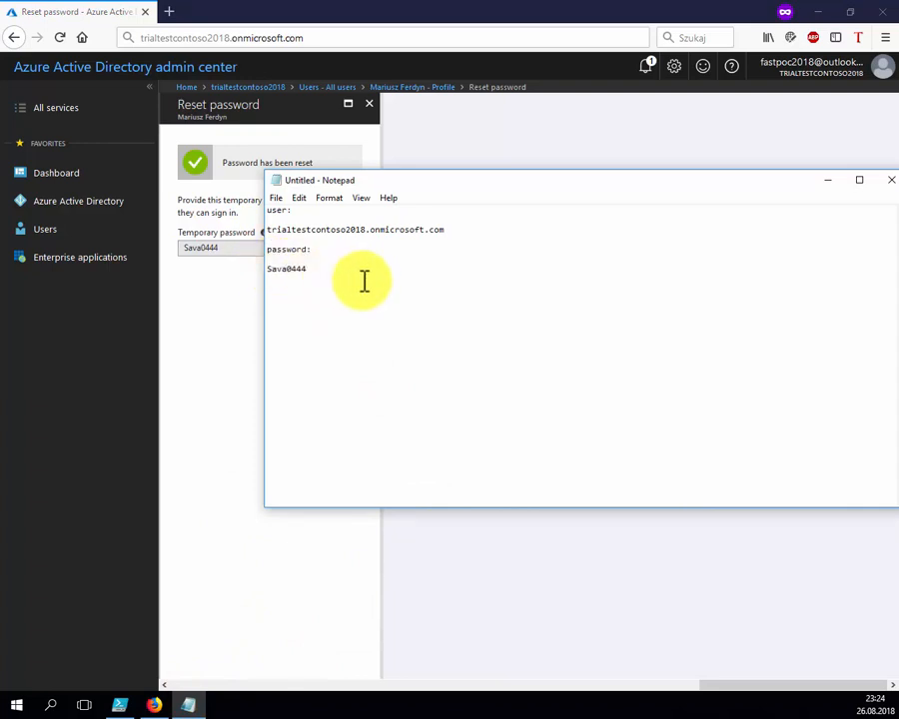
Close the reset panel, sign out of the portal and close the browser window.
{"action": "left_click", "coordinate": [215, 334]}
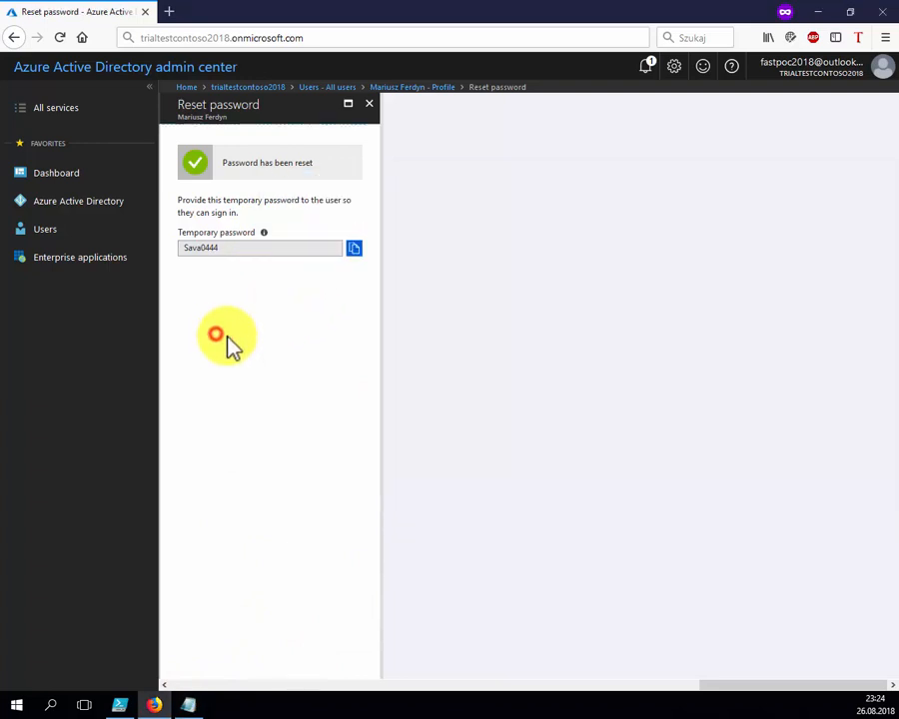
{"action": "left_click", "coordinate": [369, 104]}
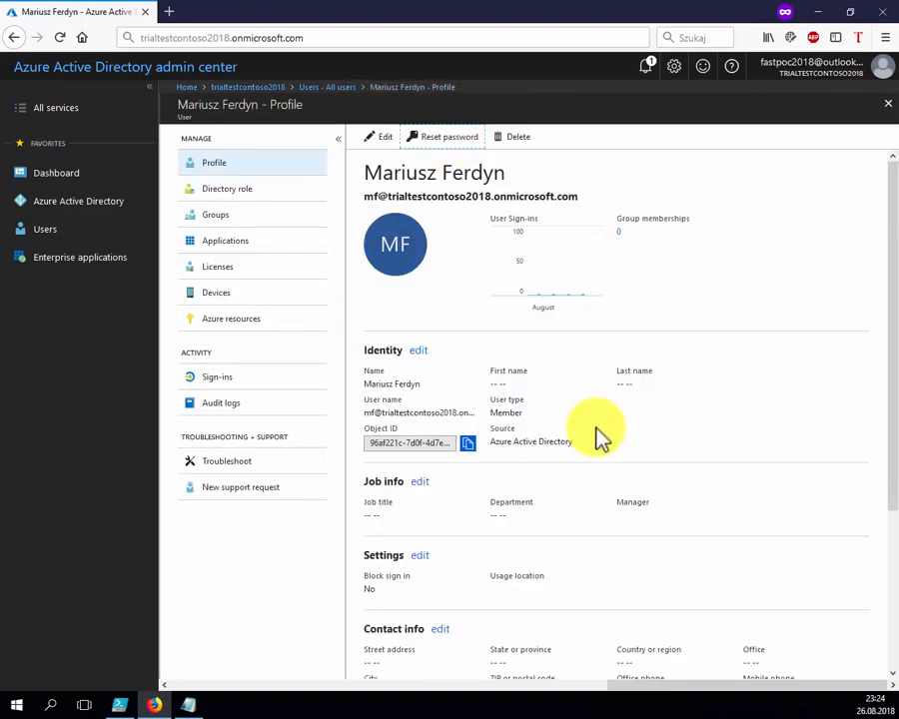
{"action": "left_click", "coordinate": [809, 68]}
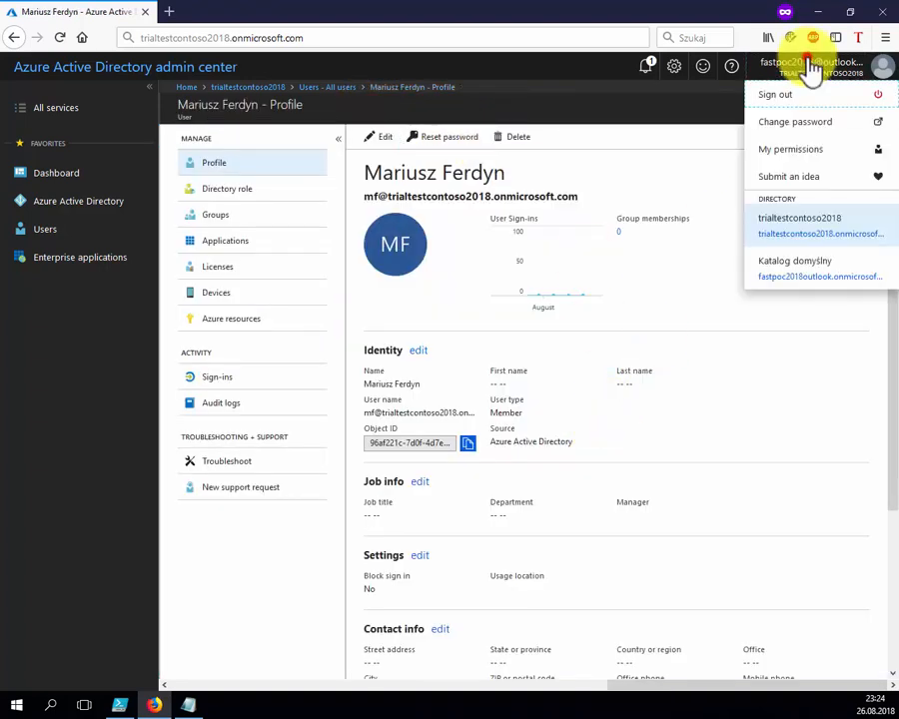
{"action": "left_click", "coordinate": [800, 100]}
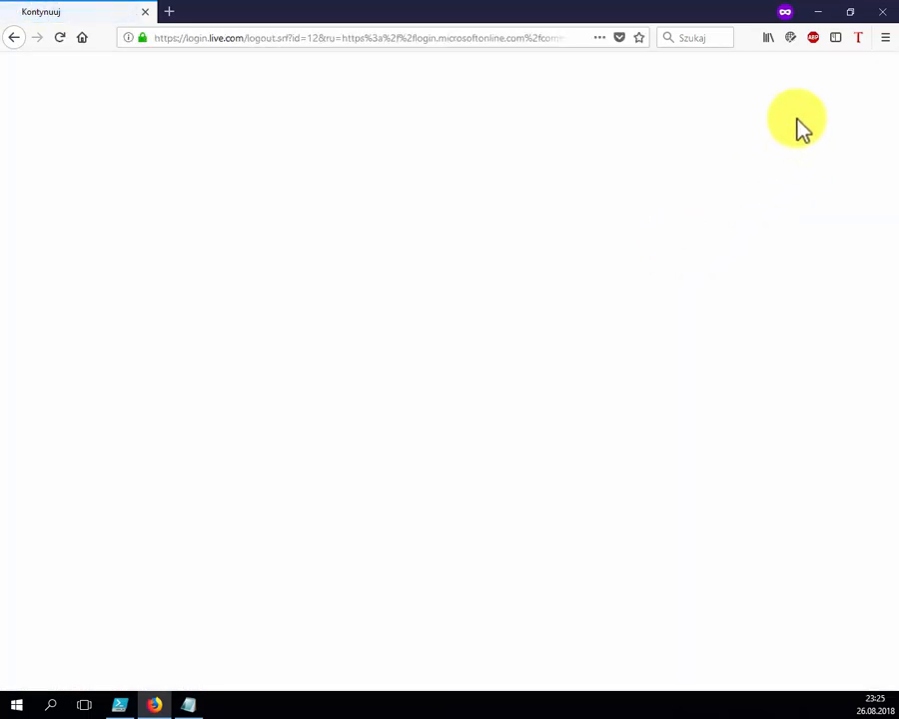
{"action": "left_click", "coordinate": [883, 11]}
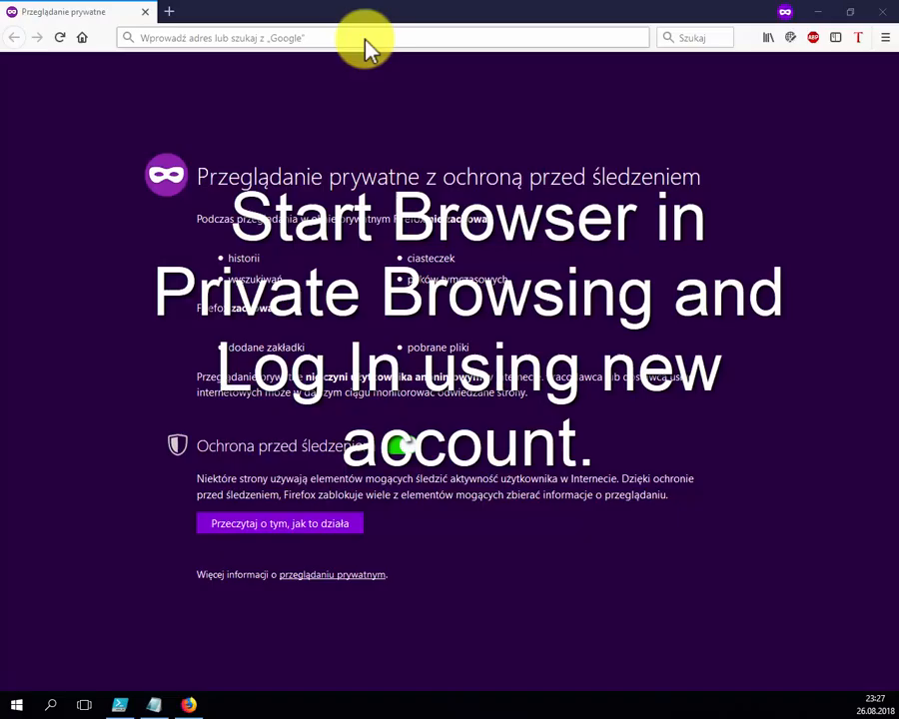
Load microsoftazurepass.com by trimming 'azureu' from the AzureU Azure Pass address.
{"action": "left_click", "coordinate": [365, 38]}
{"action": "type", "text": "azu"}
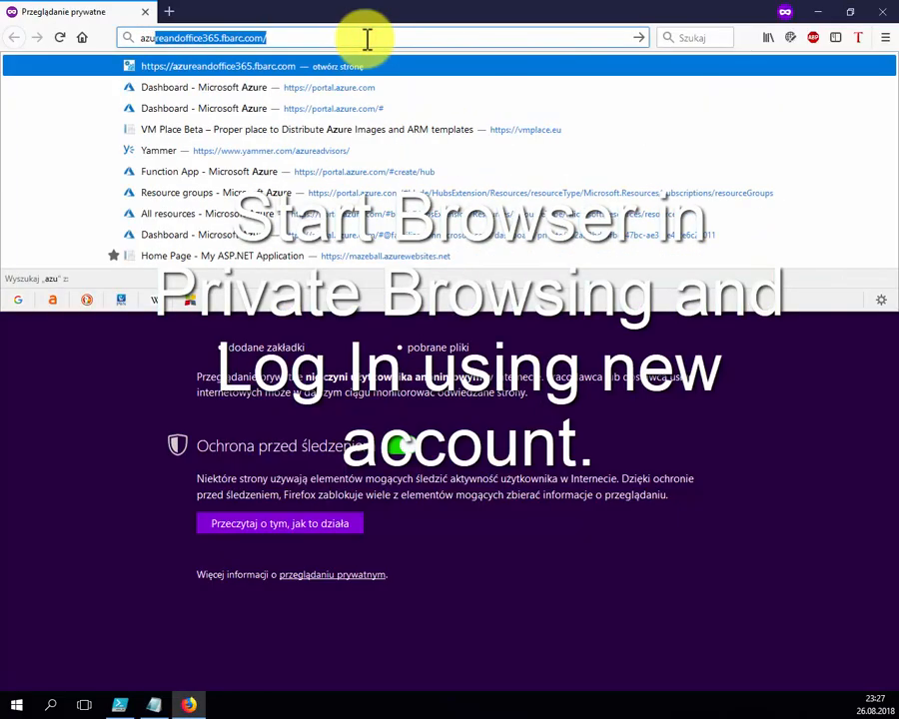
{"action": "type", "text": "repa"}
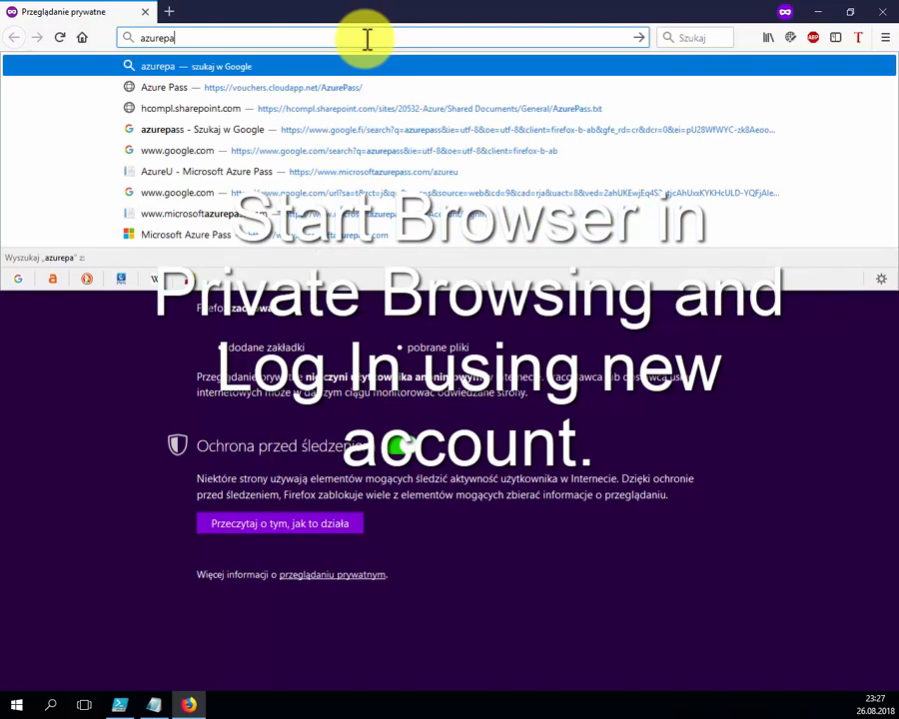
{"action": "type", "text": "ss"}
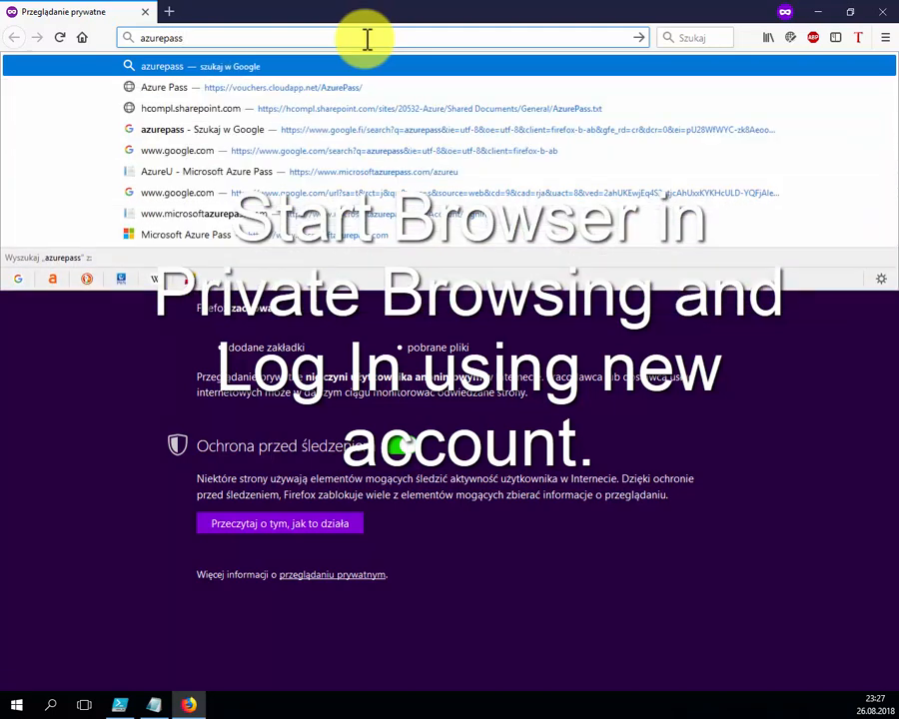
{"action": "left_click", "coordinate": [427, 175]}
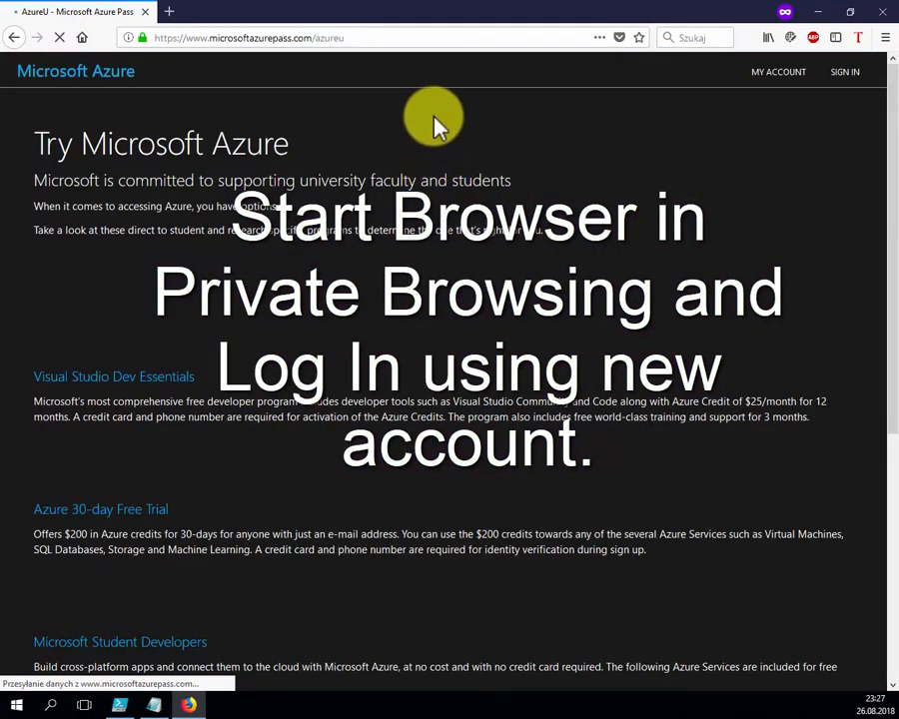
{"action": "left_click_drag", "start_coordinate": [318, 40], "coordinate": [386, 40]}
{"action": "key", "text": "BackSpace"}
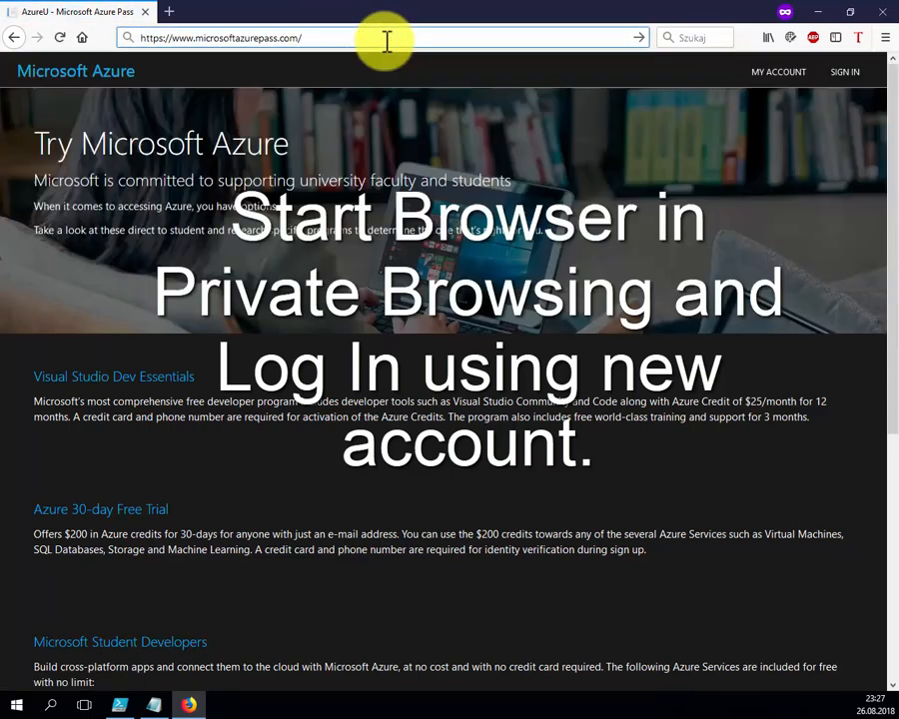
{"action": "key", "text": "Return"}
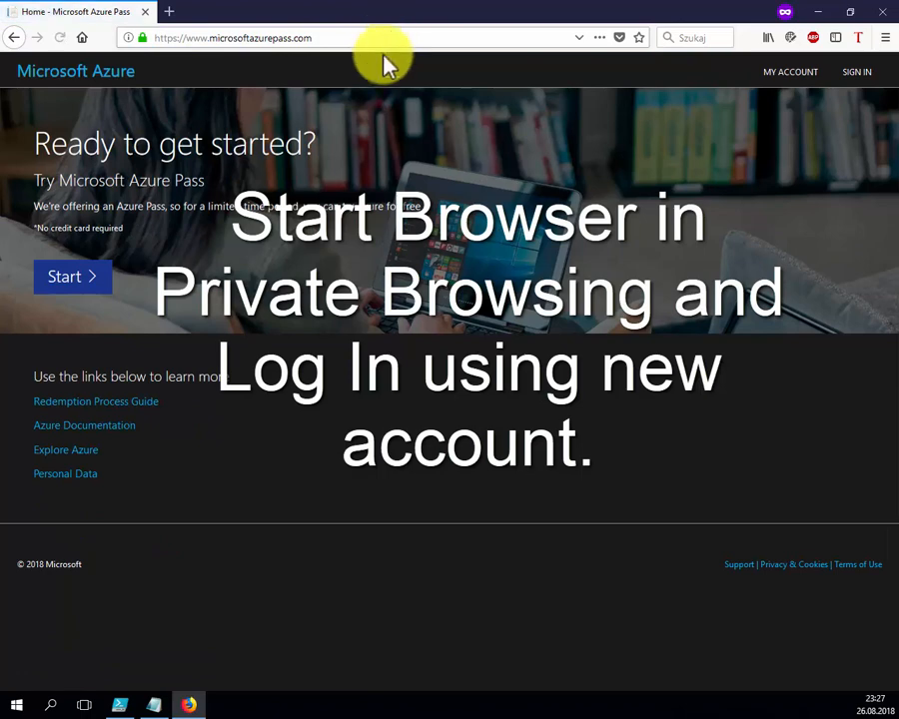
Enter the admin's full tenant sign-in name, completed in the notes, and continue.
{"action": "left_click", "coordinate": [72, 279]}
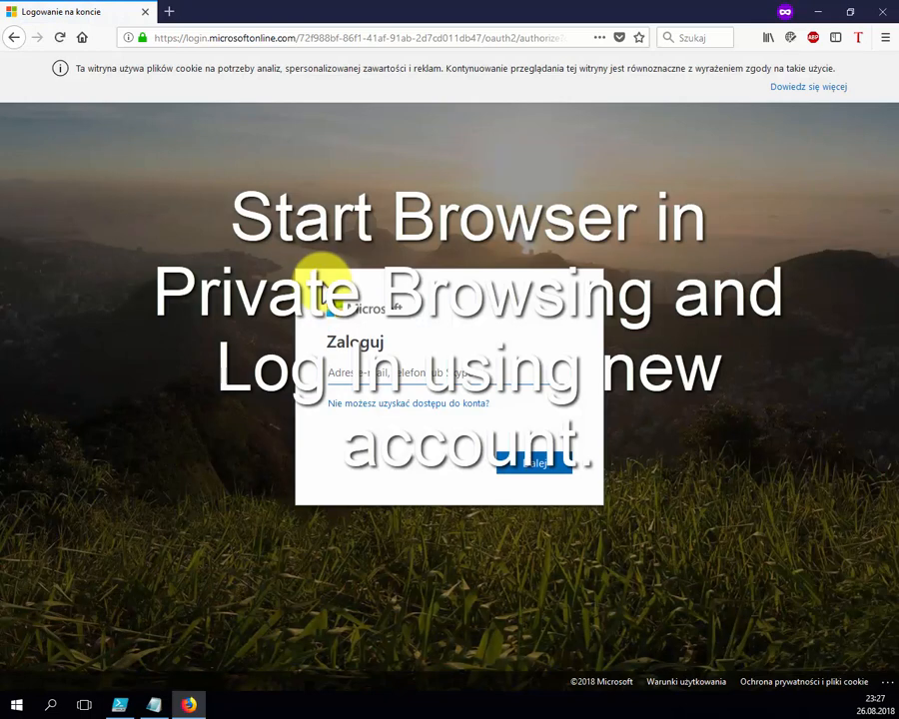
{"action": "key", "text": "ctrl+v"}
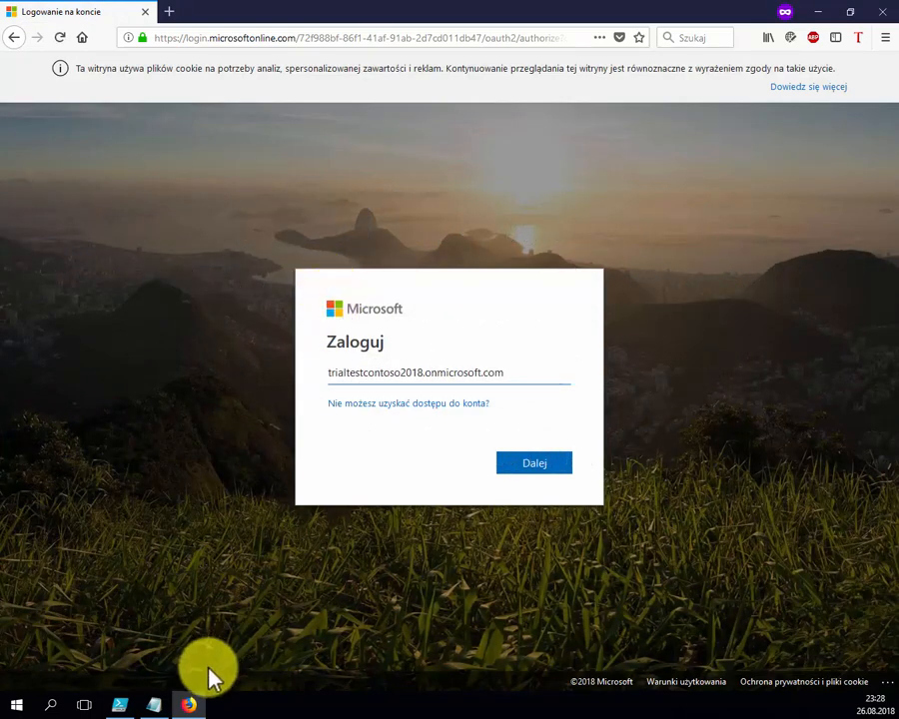
{"action": "left_click", "coordinate": [155, 704]}
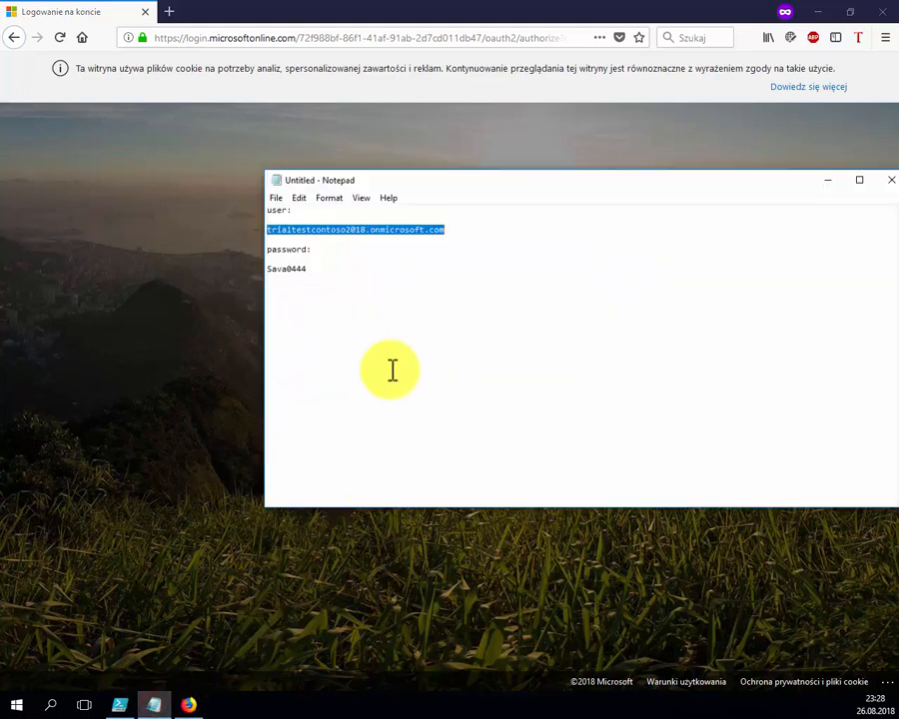
{"action": "left_click", "coordinate": [269, 230]}
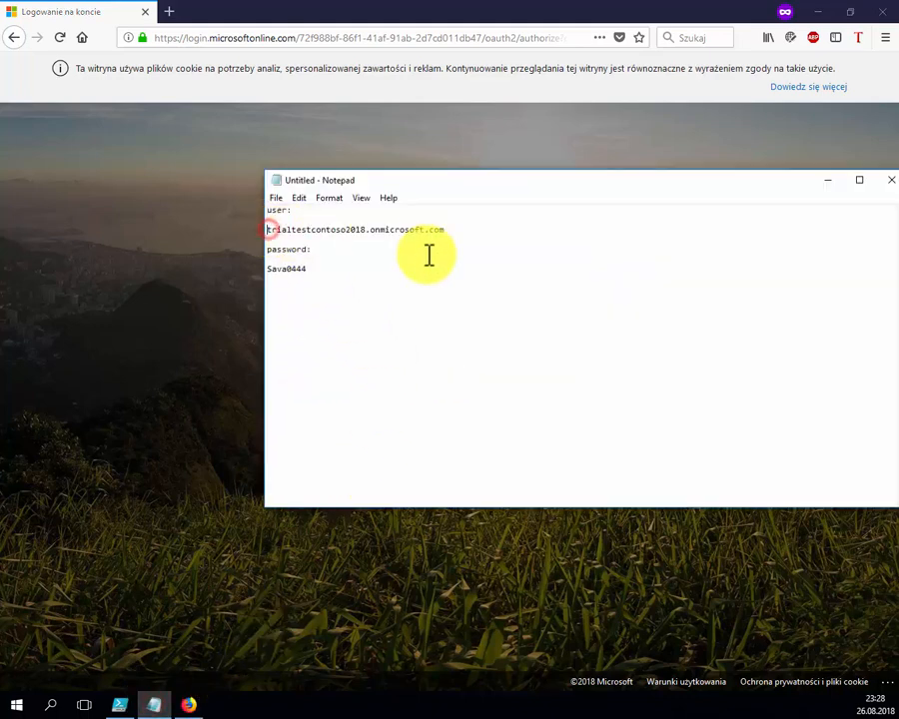
{"action": "type", "text": "mf@"}
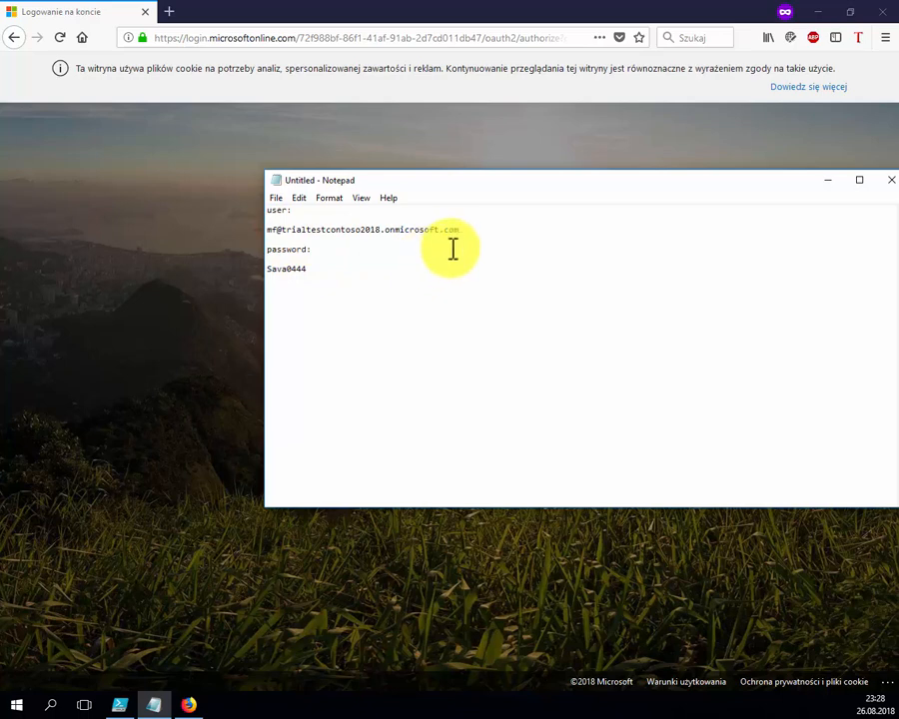
{"action": "left_click_drag", "start_coordinate": [459, 229], "coordinate": [260, 231]}
{"action": "key", "text": "ctrl+c"}
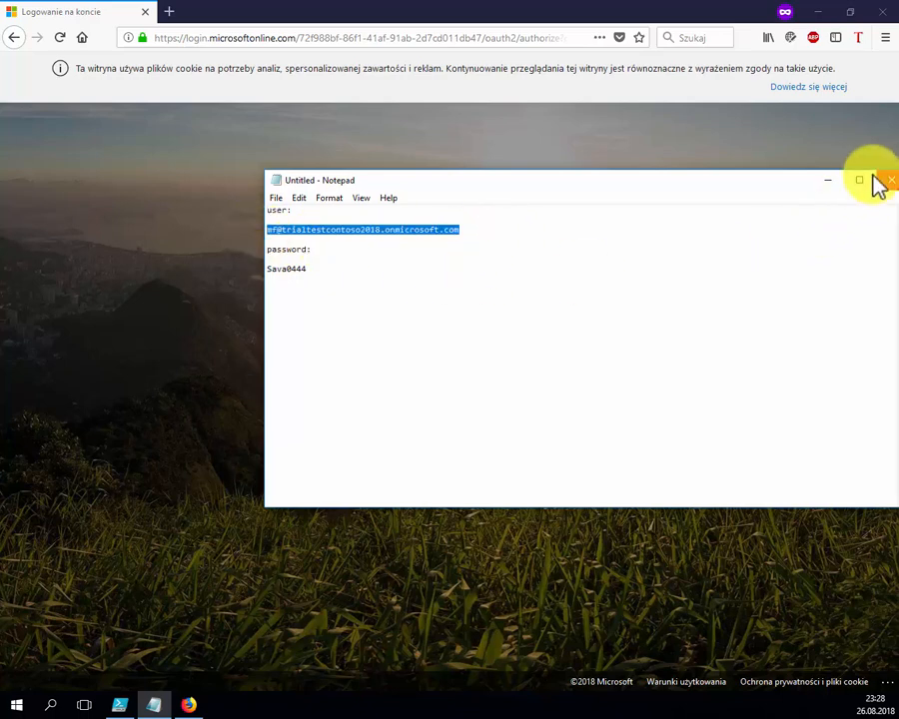
{"action": "left_click", "coordinate": [827, 179]}
{"action": "left_click_drag", "start_coordinate": [542, 378], "coordinate": [245, 362]}
{"action": "key", "text": "ctrl+v"}
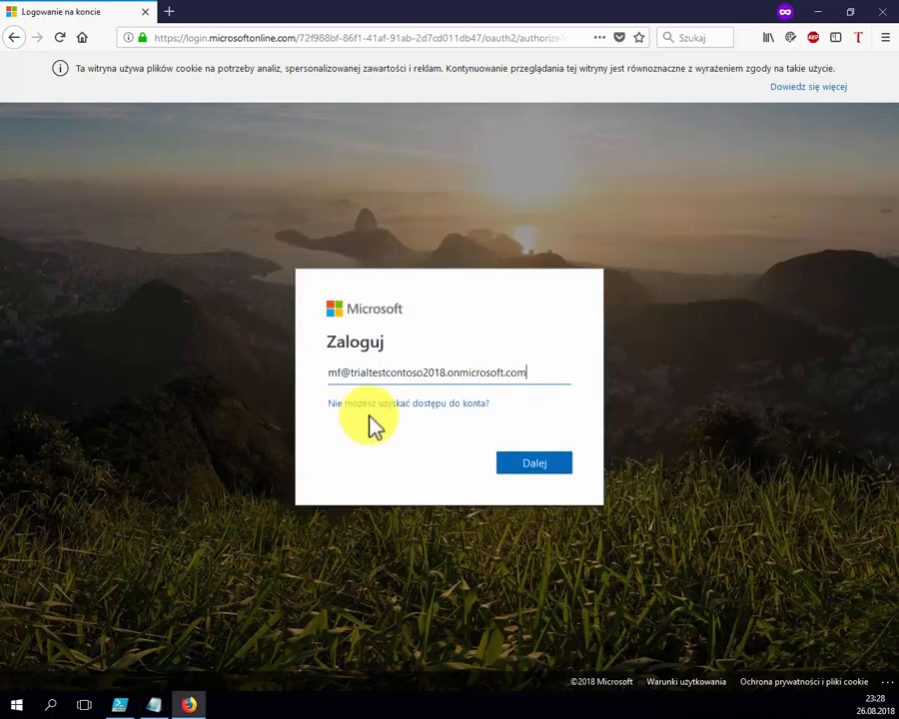
{"action": "left_click", "coordinate": [528, 474]}
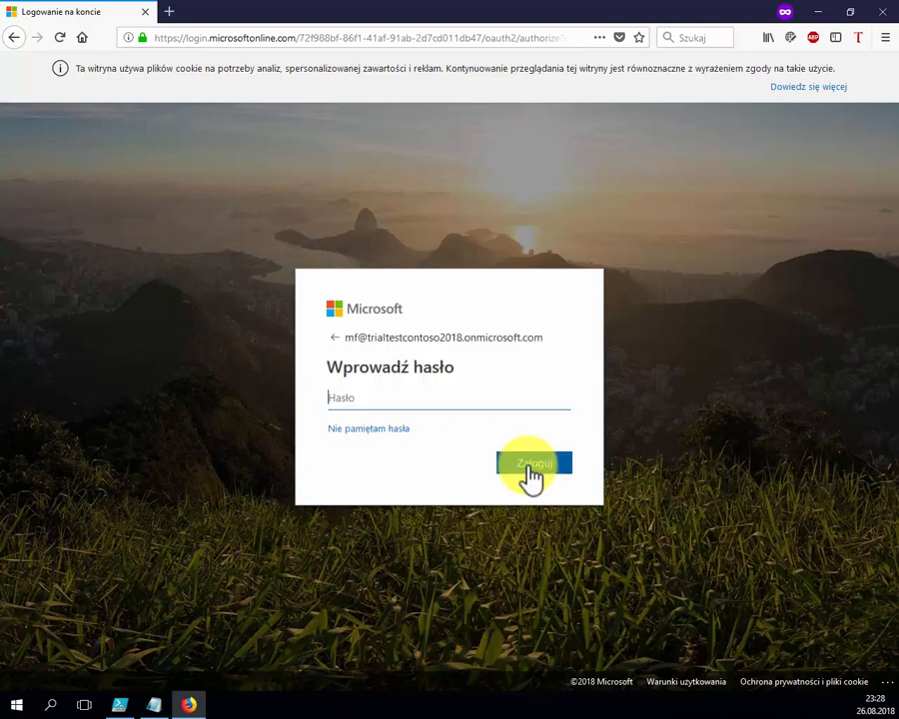
Paste the admin password from the notes and submit the sign-in.
{"action": "left_click", "coordinate": [154, 704]}
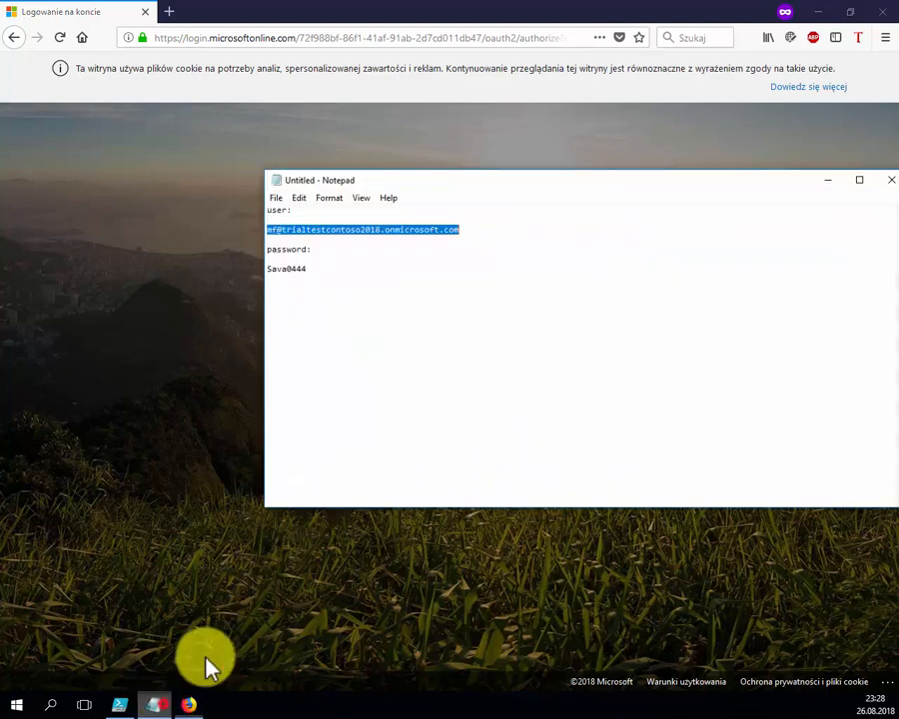
{"action": "left_click_drag", "start_coordinate": [308, 268], "coordinate": [267, 270]}
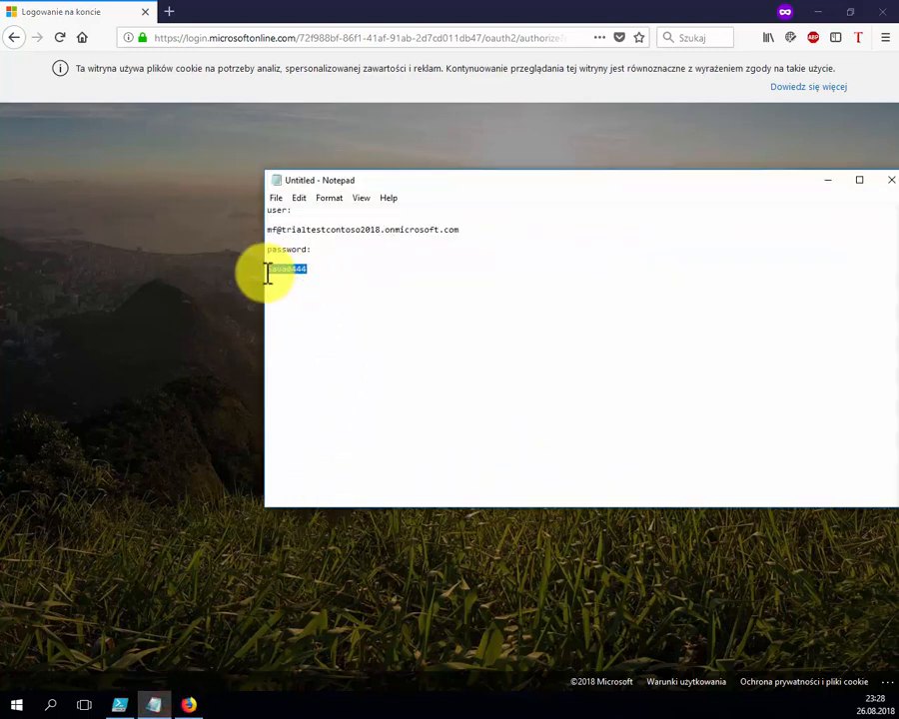
{"action": "left_click", "coordinate": [829, 180]}
{"action": "left_click", "coordinate": [407, 404]}
{"action": "key", "text": "ctrl+v"}
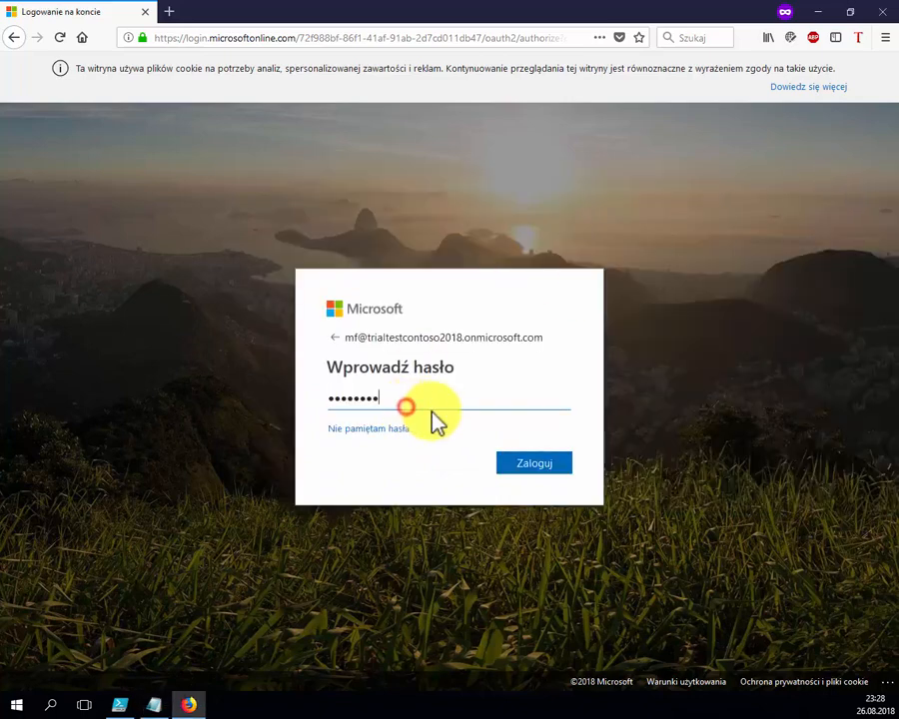
{"action": "left_click", "coordinate": [524, 474]}
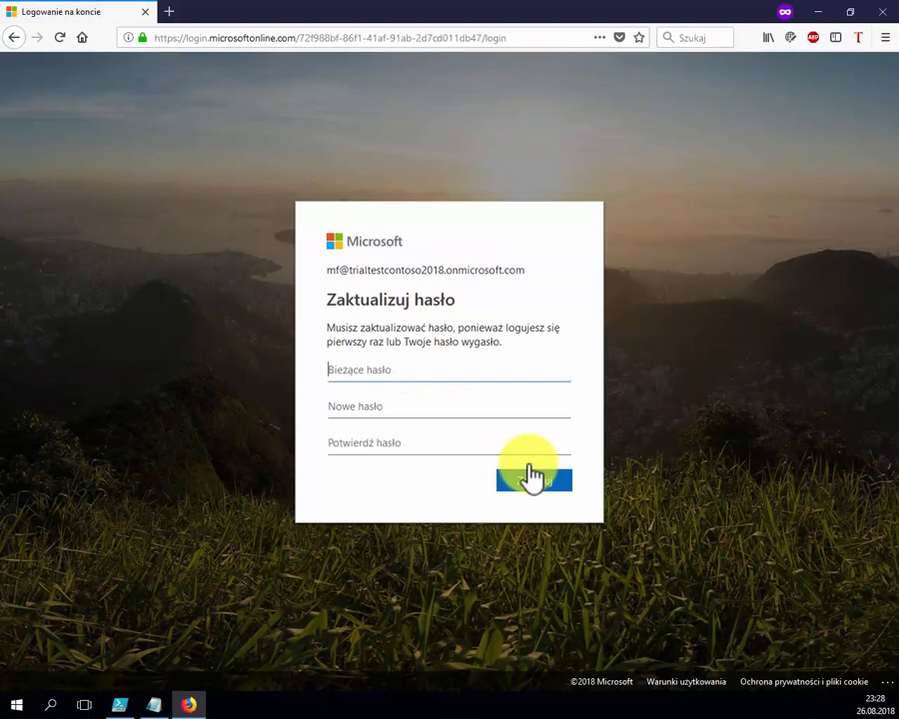
Change the temporary password to a new one and answer the stay-signed-in prompt.
{"action": "left_click", "coordinate": [423, 368]}
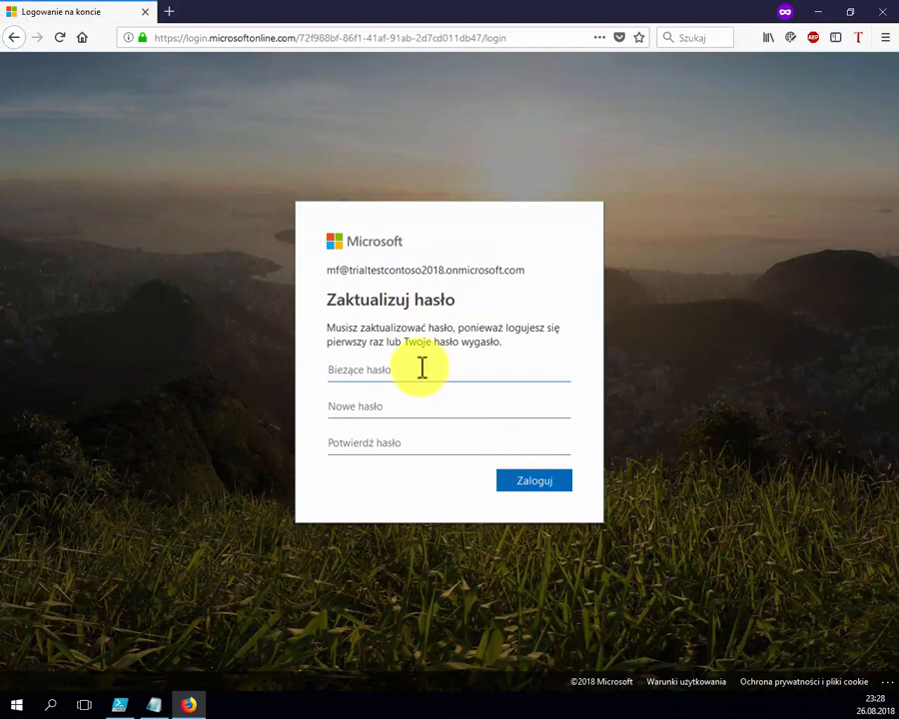
{"action": "key", "text": "ctrl+v"}
{"action": "left_click", "coordinate": [430, 407]}
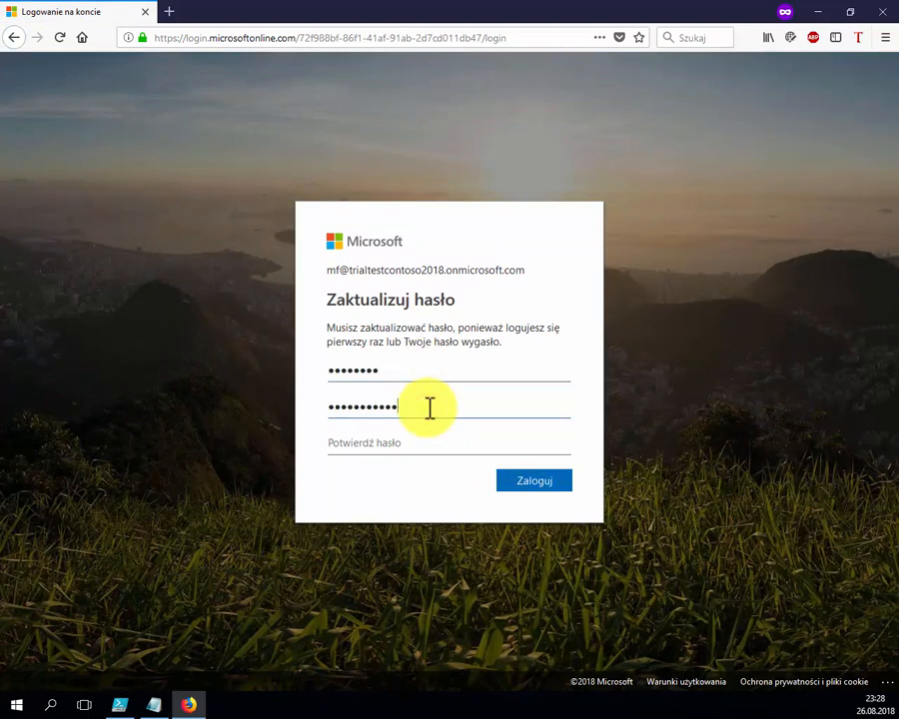
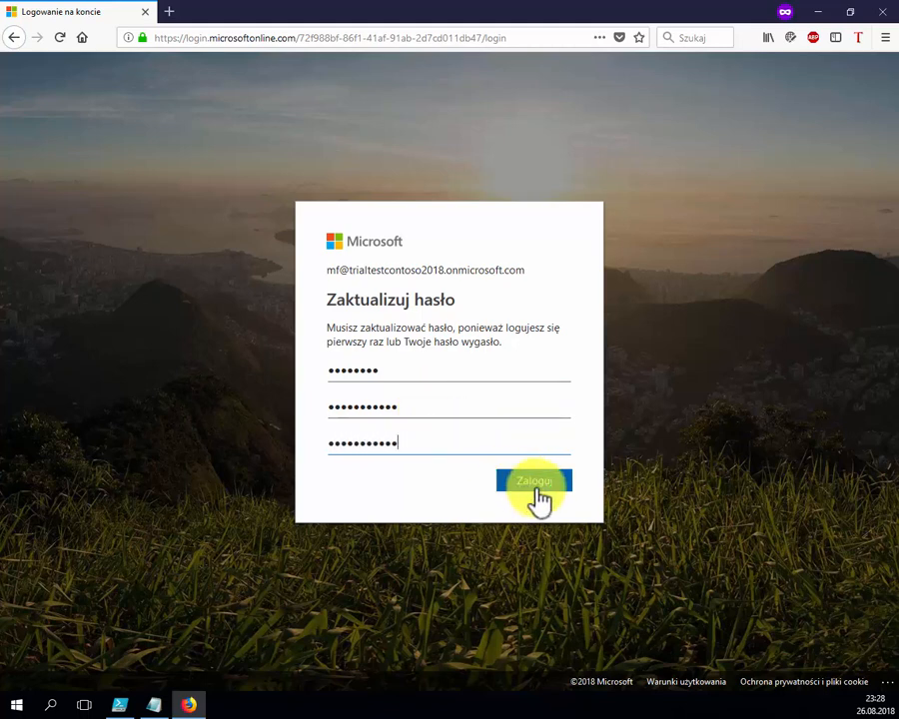
{"action": "left_click", "coordinate": [536, 487]}
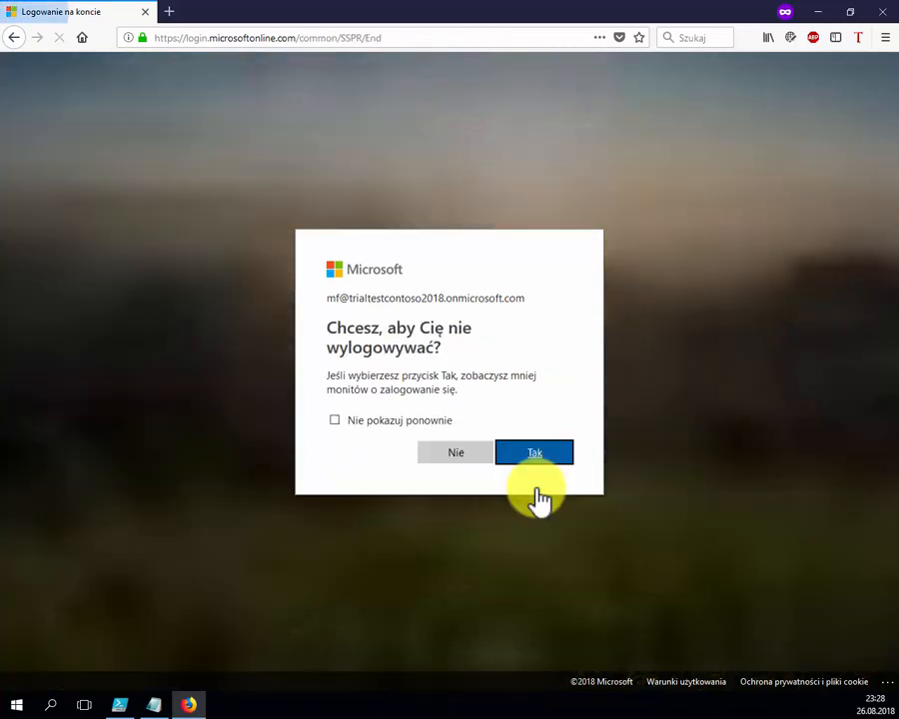
{"action": "left_click", "coordinate": [454, 460]}
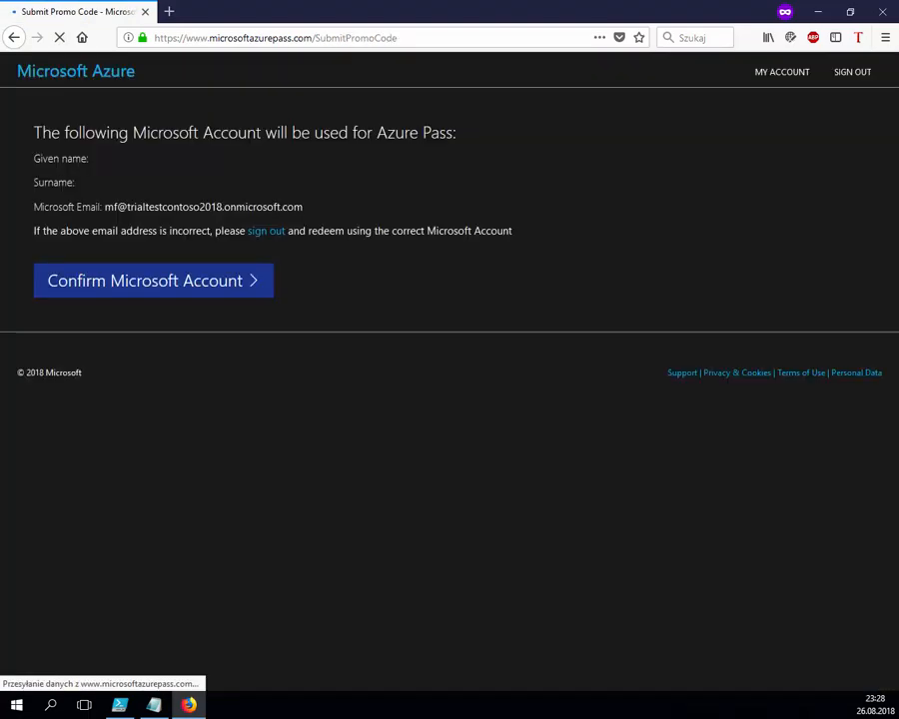
Confirm the Microsoft account for Azure Pass and claim the pasted promo code.
{"action": "left_click", "coordinate": [166, 284]}
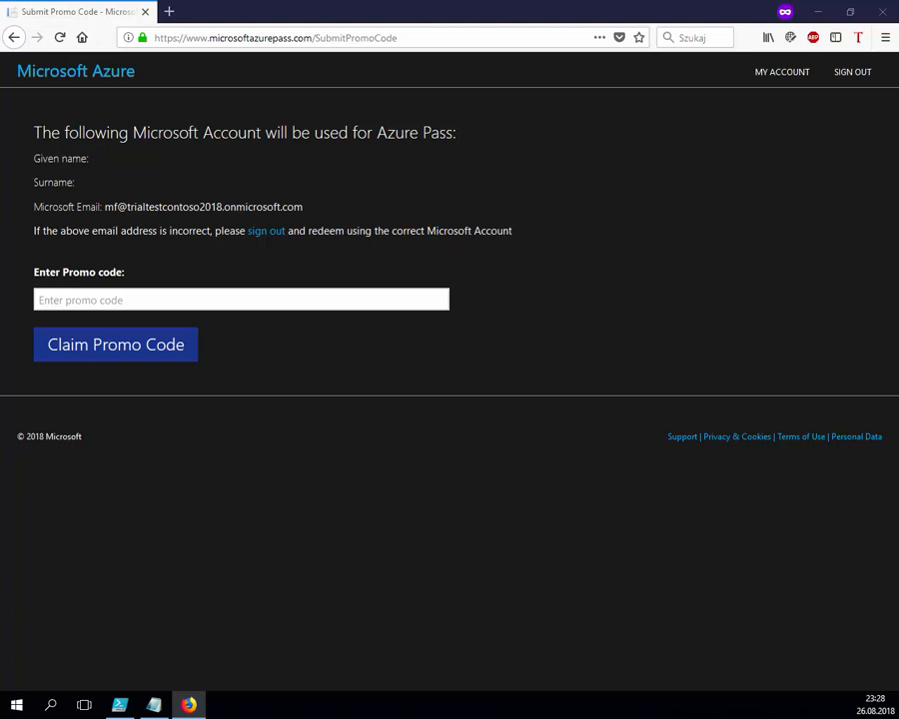
{"action": "left_click", "coordinate": [151, 297]}
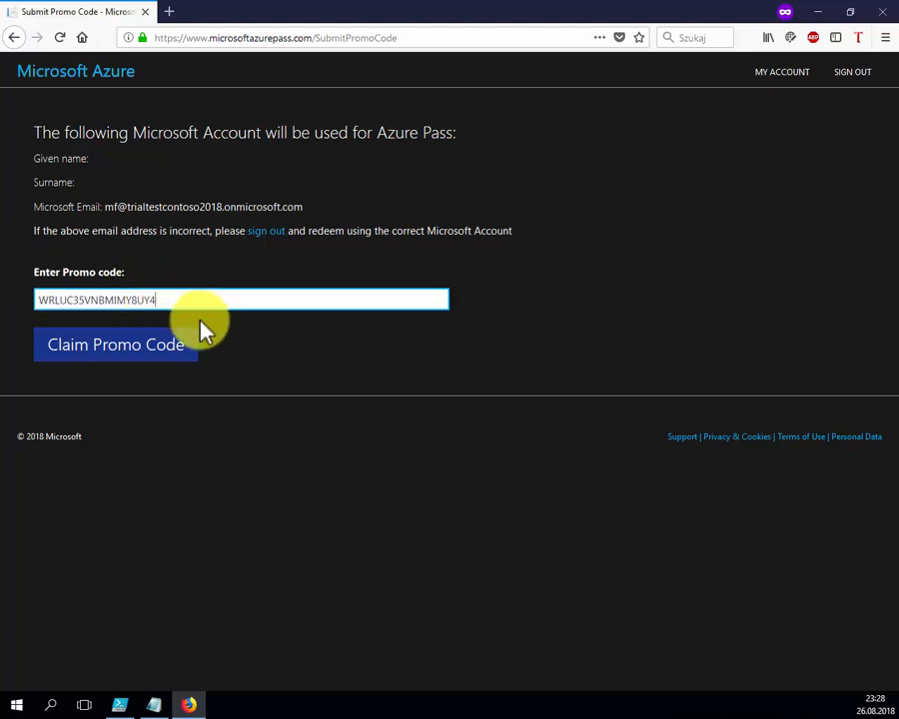
{"action": "left_click", "coordinate": [154, 359]}
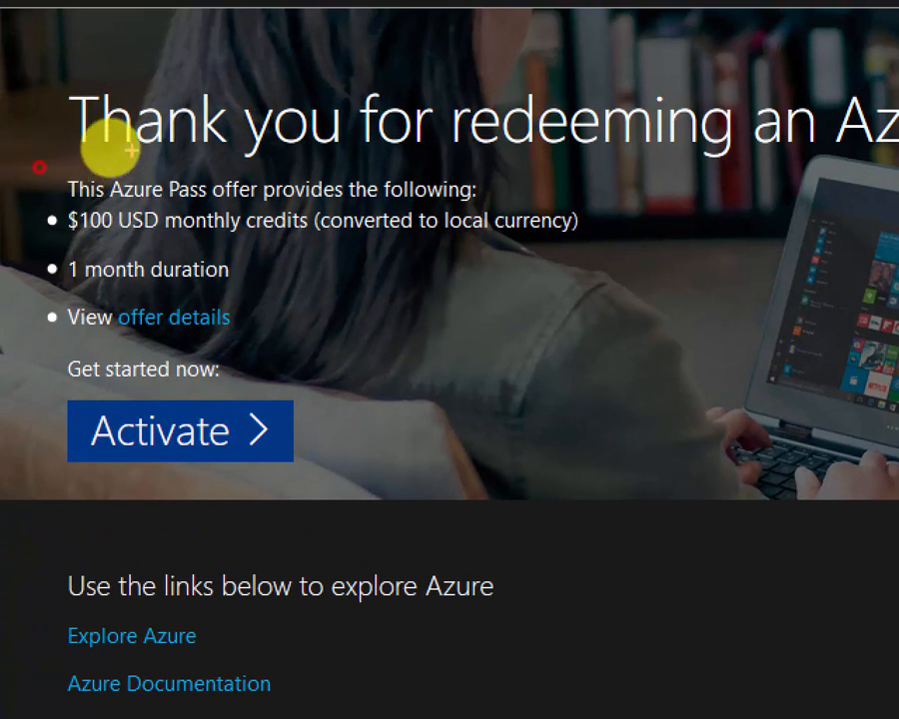
Activate the redeemed $100 Azure Pass to open the trial sign-up form.
{"action": "mouse_move", "coordinate": [295, 40]}
{"action": "left_mouse_down"}
{"action": "mouse_move", "coordinate": [45, 461]}
{"action": "mouse_move", "coordinate": [537, 291]}
{"action": "left_mouse_up"}
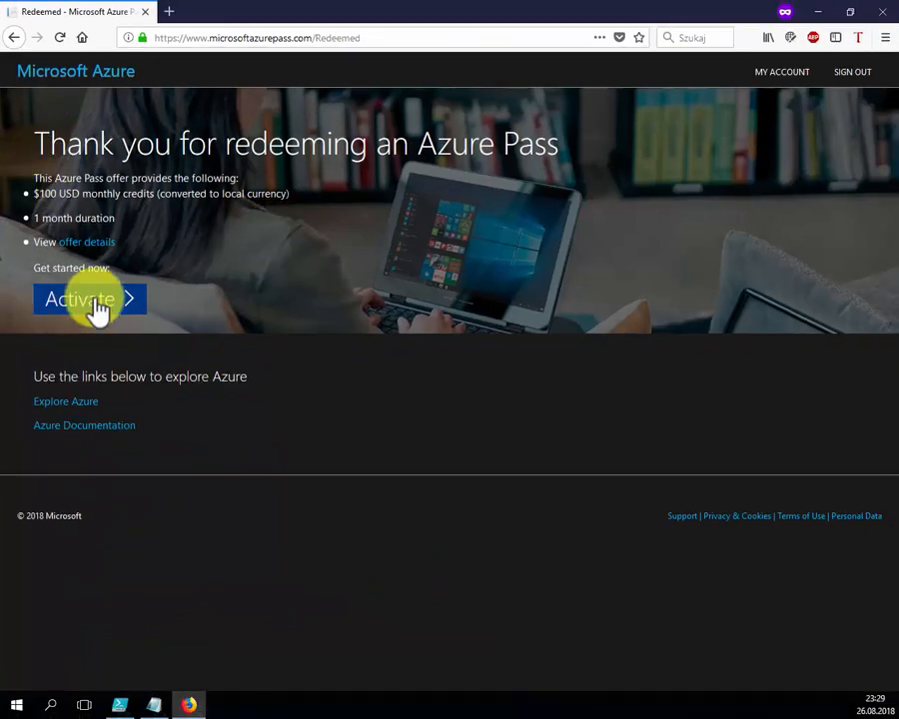
{"action": "left_click", "coordinate": [190, 448]}
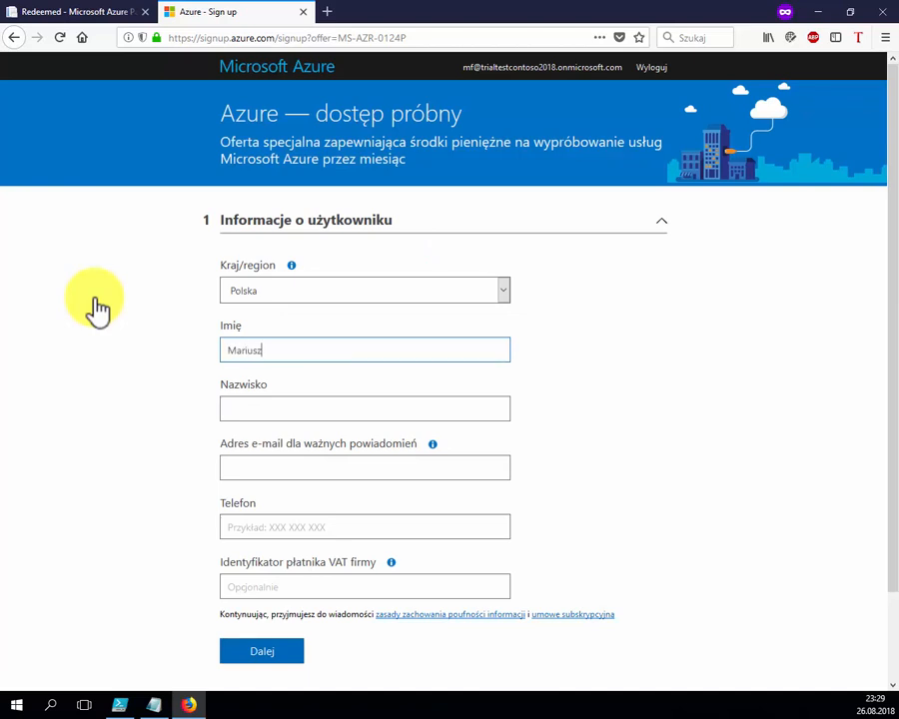
Fill in the surname, notification e-mail and phone number, then submit the user details.
{"action": "key", "text": "Tab"}
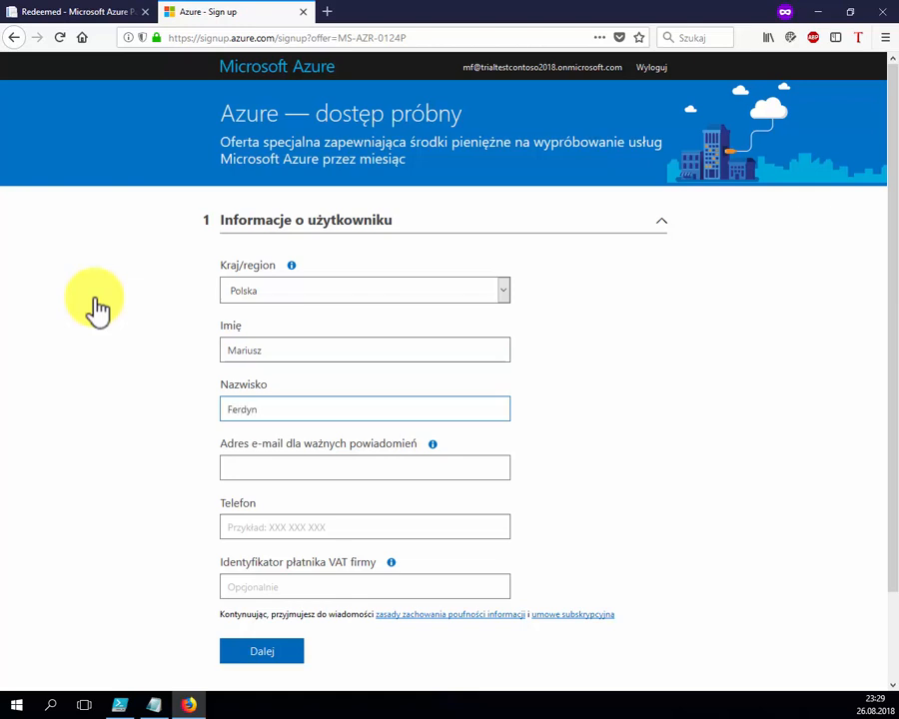
{"action": "left_click", "coordinate": [299, 466]}
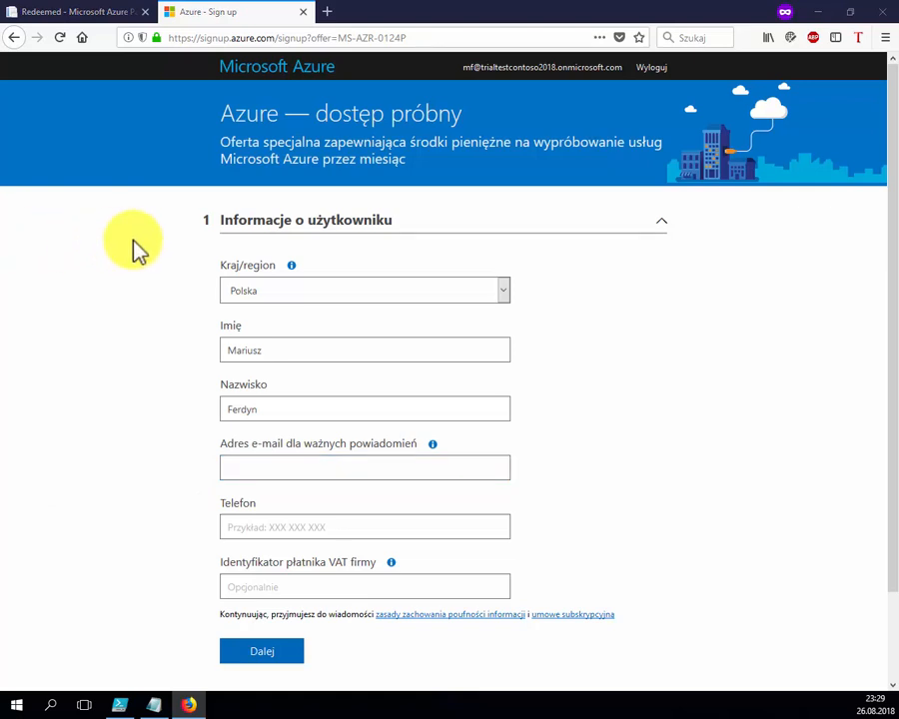
{"action": "left_click", "coordinate": [341, 463]}
{"action": "key", "text": "ctrl+v"}
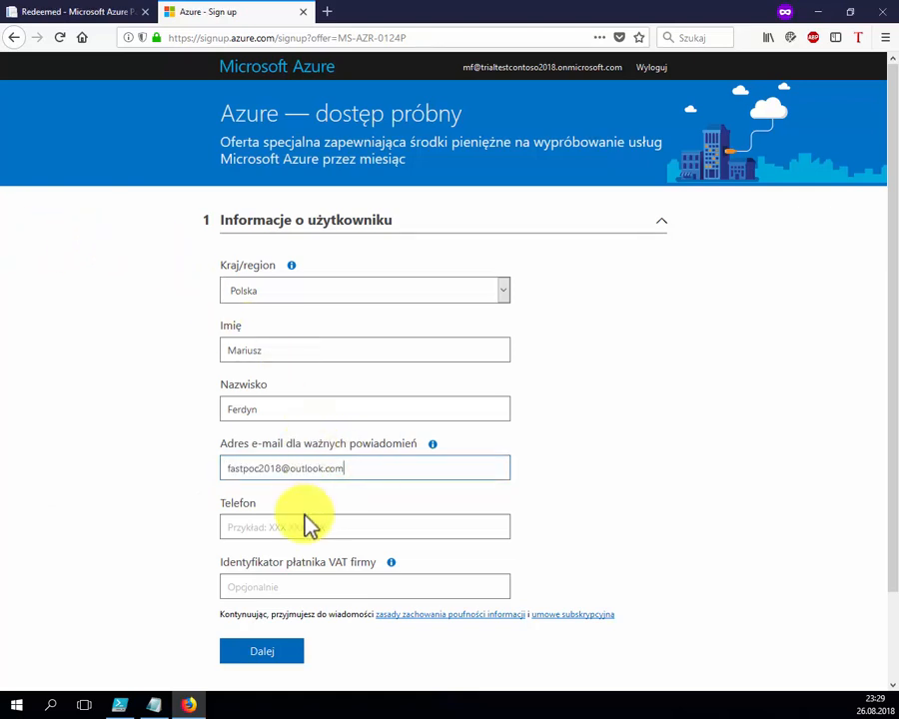
{"action": "scroll", "coordinate": [310, 525], "scroll_direction": "down", "scroll_amount": 2}
{"action": "left_click", "coordinate": [257, 568]}
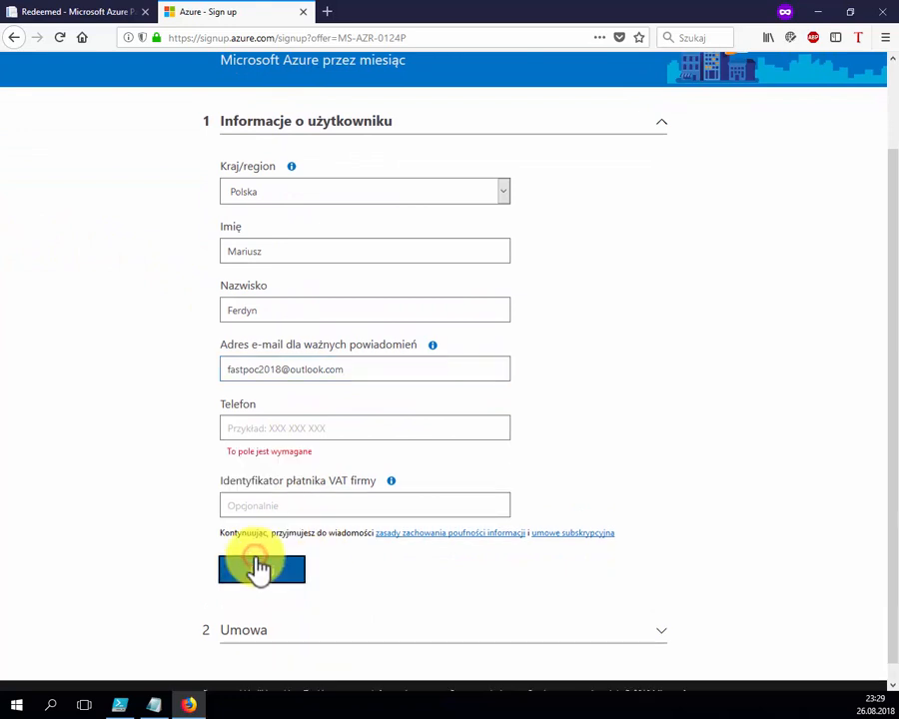
{"action": "left_click", "coordinate": [268, 433]}
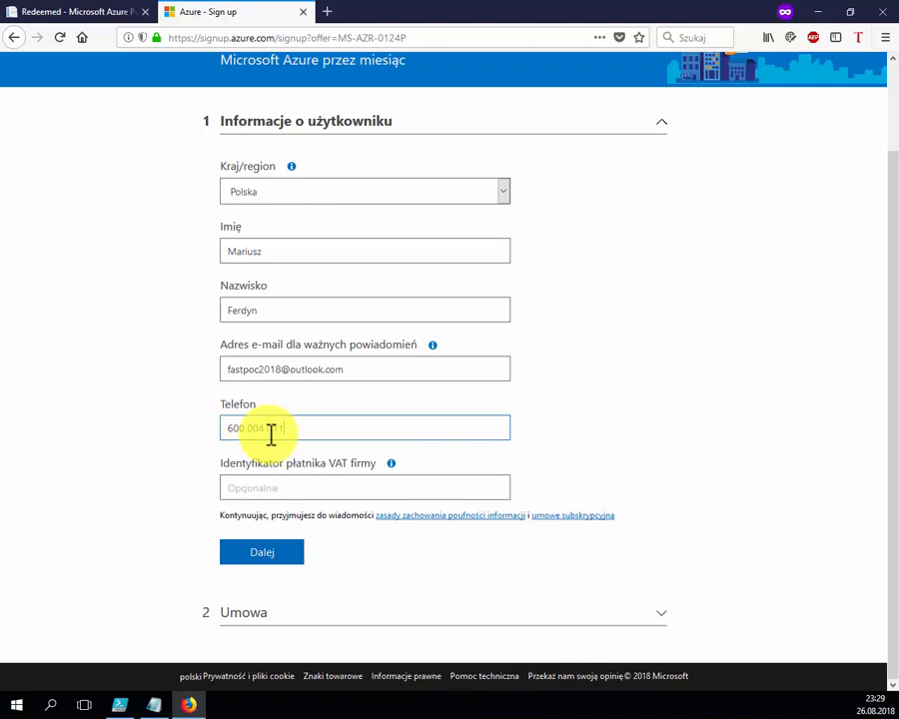
{"action": "left_click", "coordinate": [259, 564]}
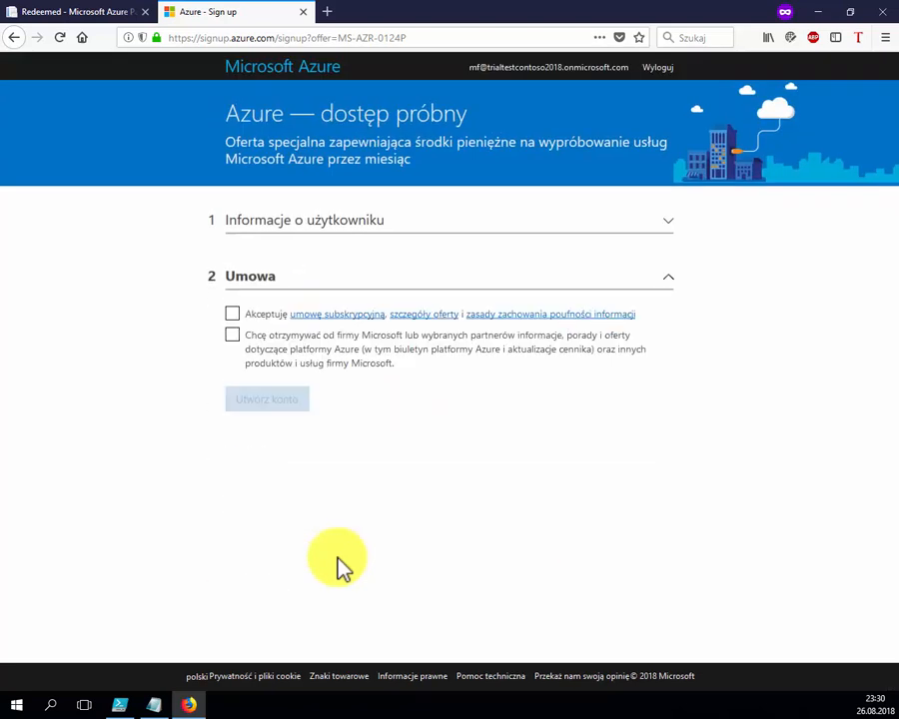
Tick 'Akceptuję umowę subskrypcyjną' and create the trial account.
{"action": "left_click", "coordinate": [233, 315]}
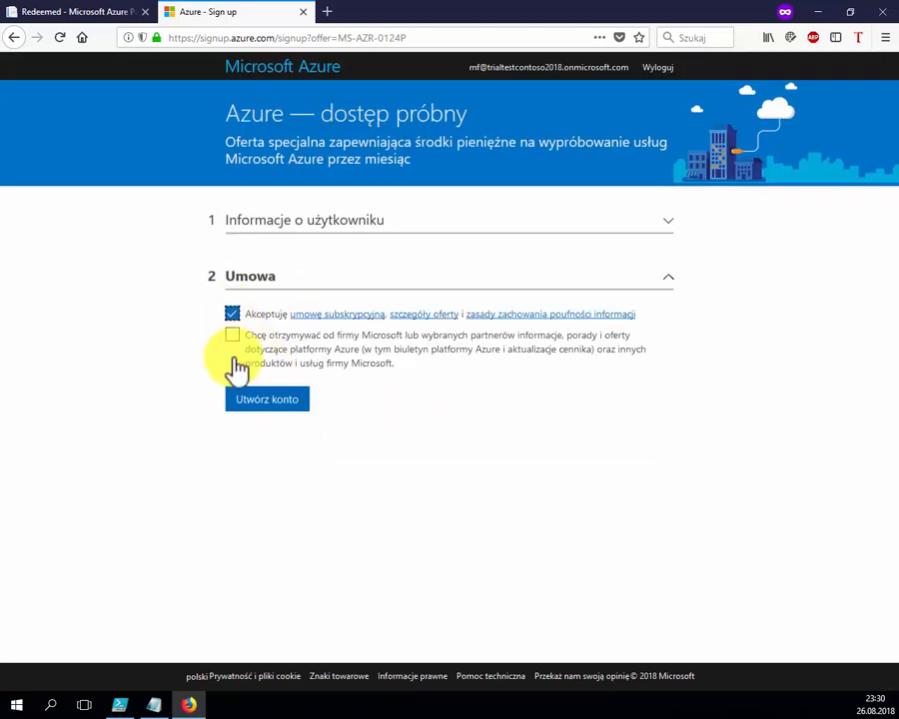
{"action": "left_click", "coordinate": [250, 402]}
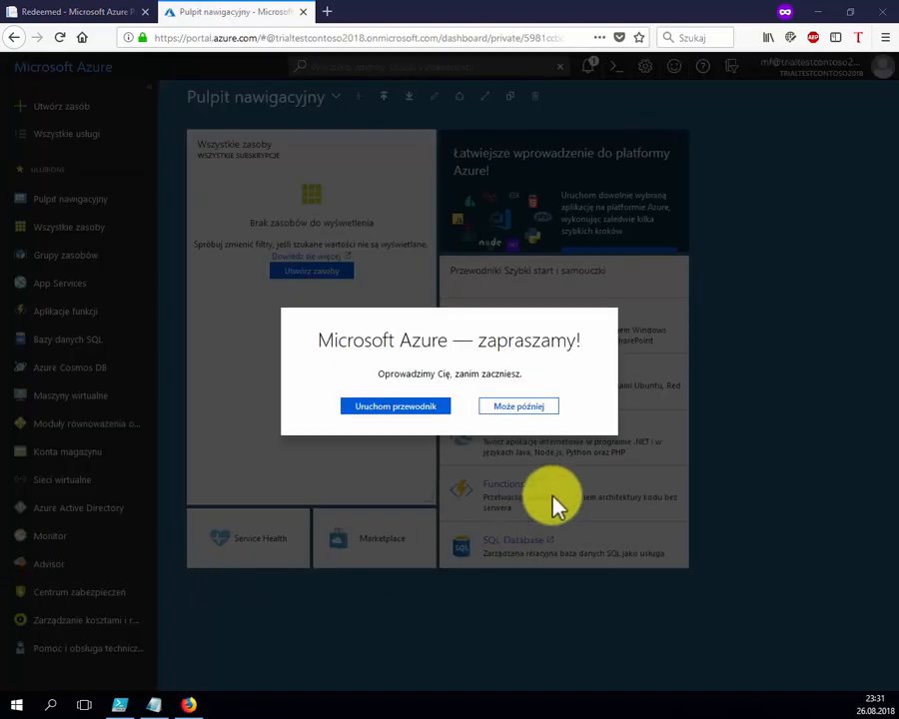
Dismiss the welcome tour and set the portal language to English in Settings.
{"action": "left_click", "coordinate": [520, 409]}
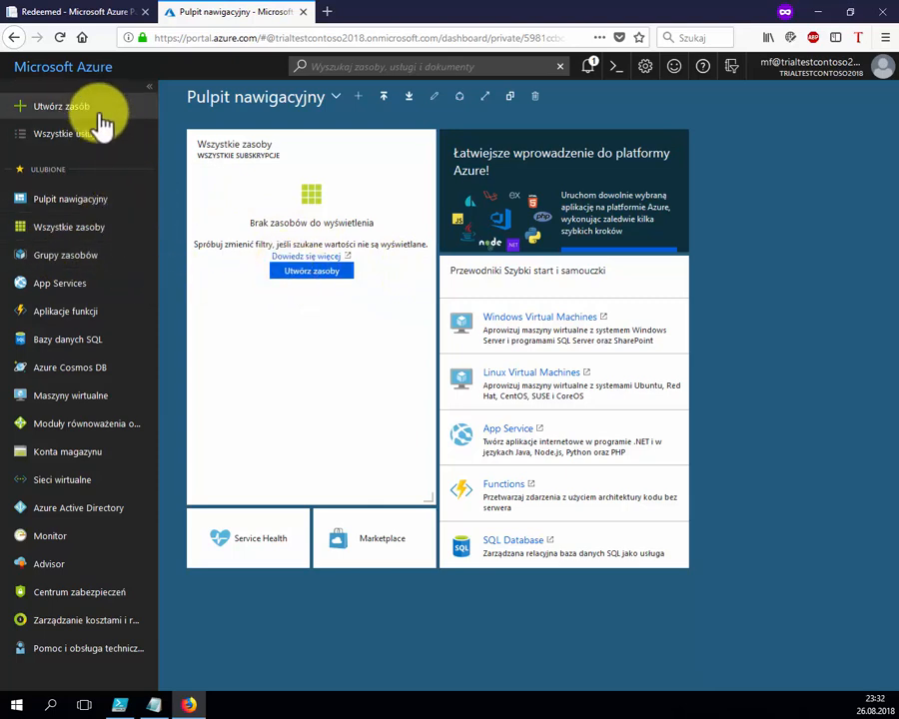
{"action": "left_click", "coordinate": [647, 67]}
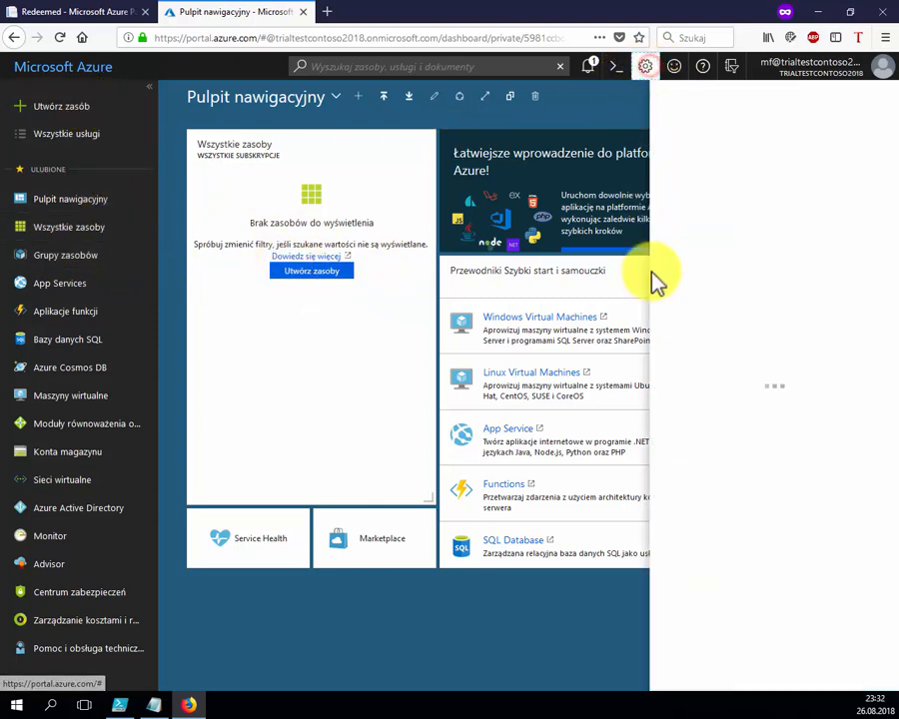
{"action": "left_click", "coordinate": [716, 418]}
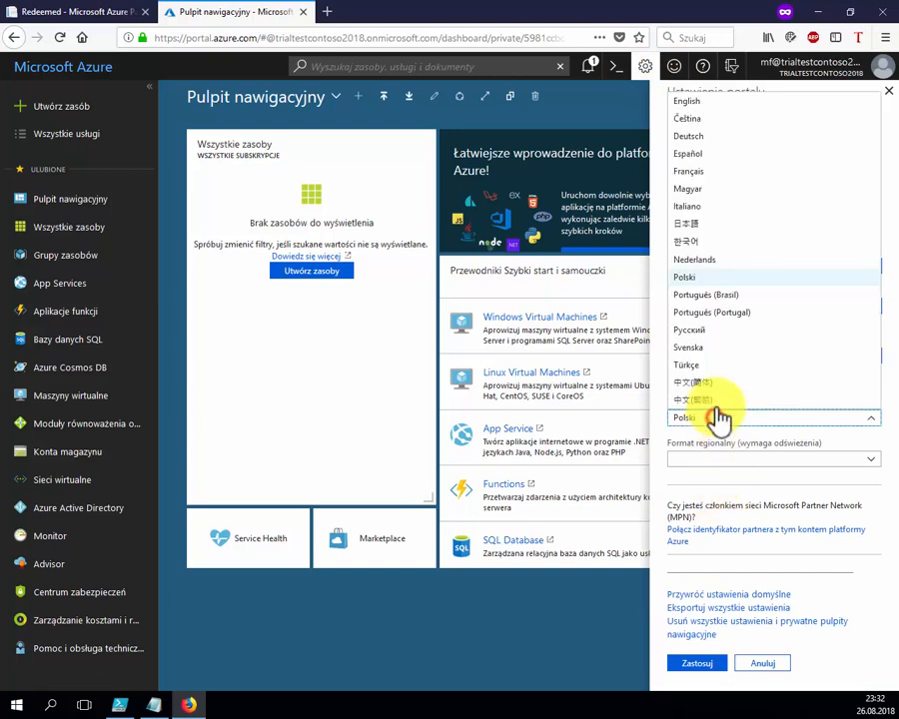
{"action": "left_click", "coordinate": [690, 100]}
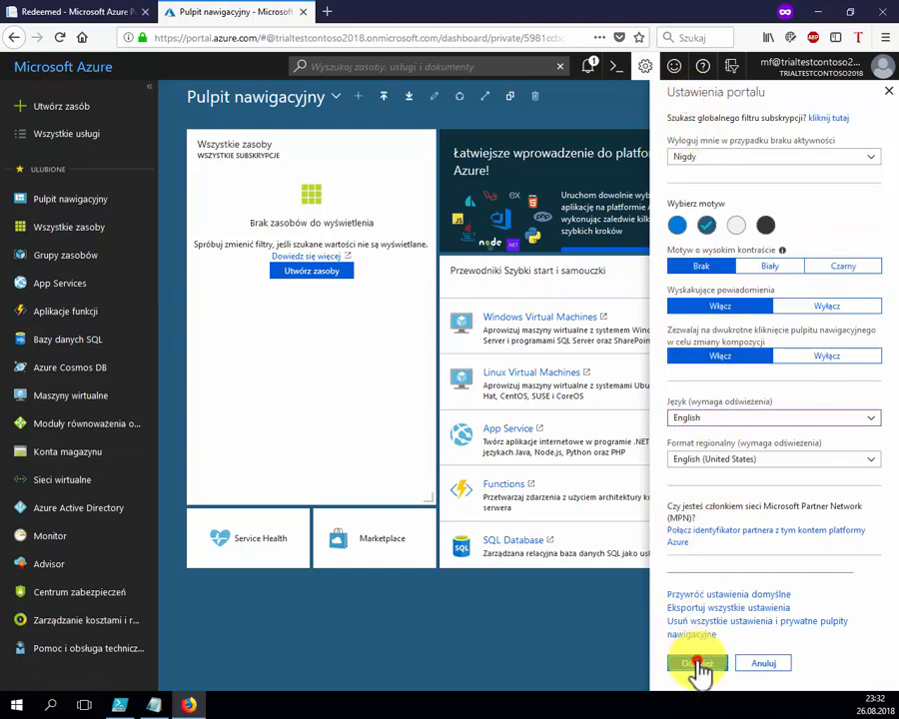
{"action": "left_click", "coordinate": [696, 663]}
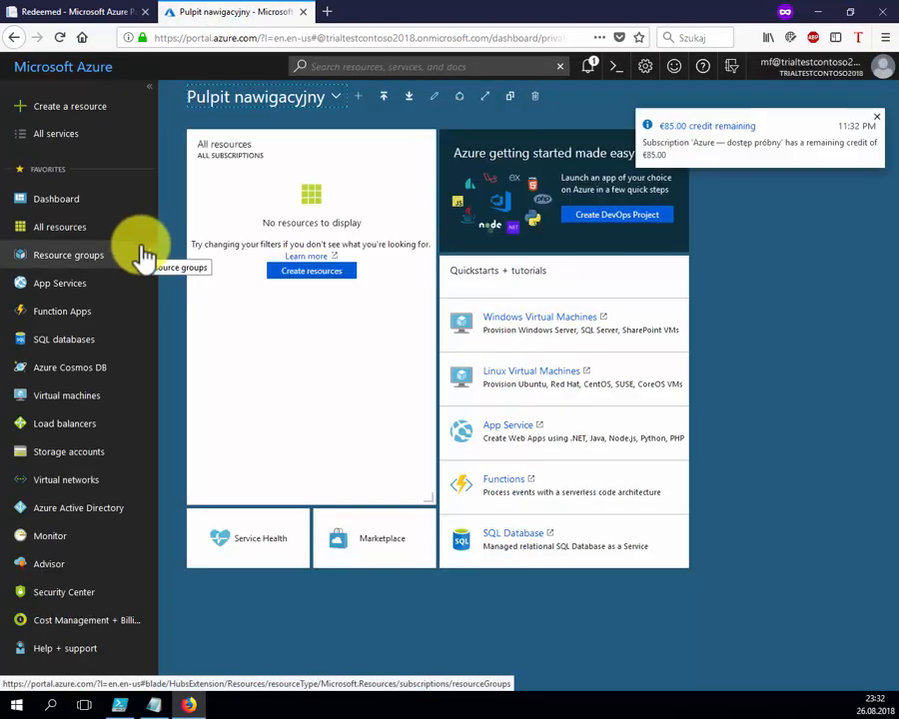
Open the Windows Server 2016 VM quickstart tutorial and start creating that VM from Marketplace.
{"action": "left_click", "coordinate": [105, 106]}
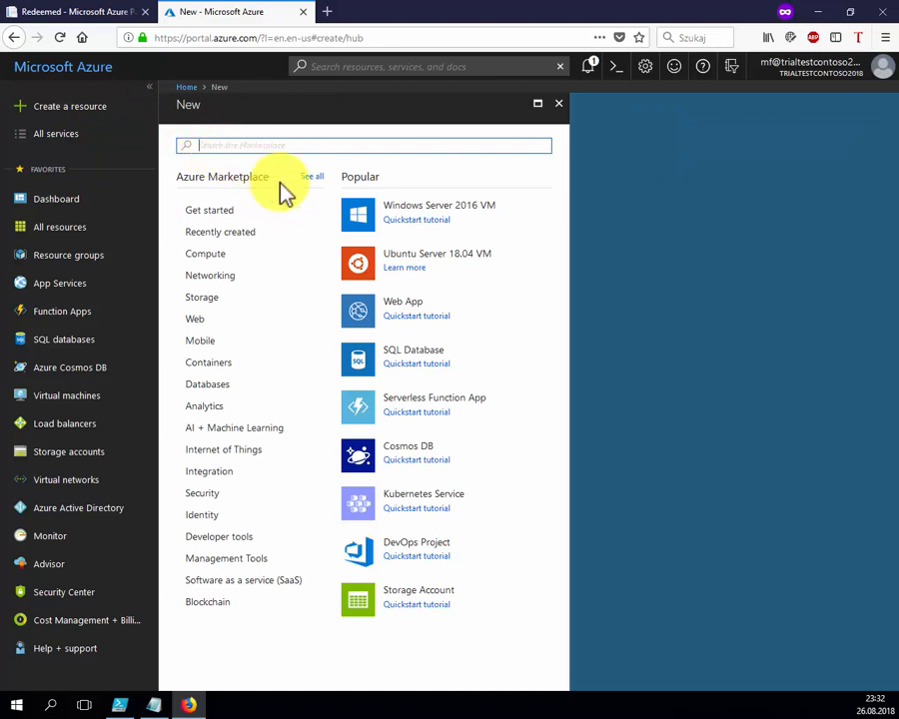
{"action": "left_click", "coordinate": [414, 220]}
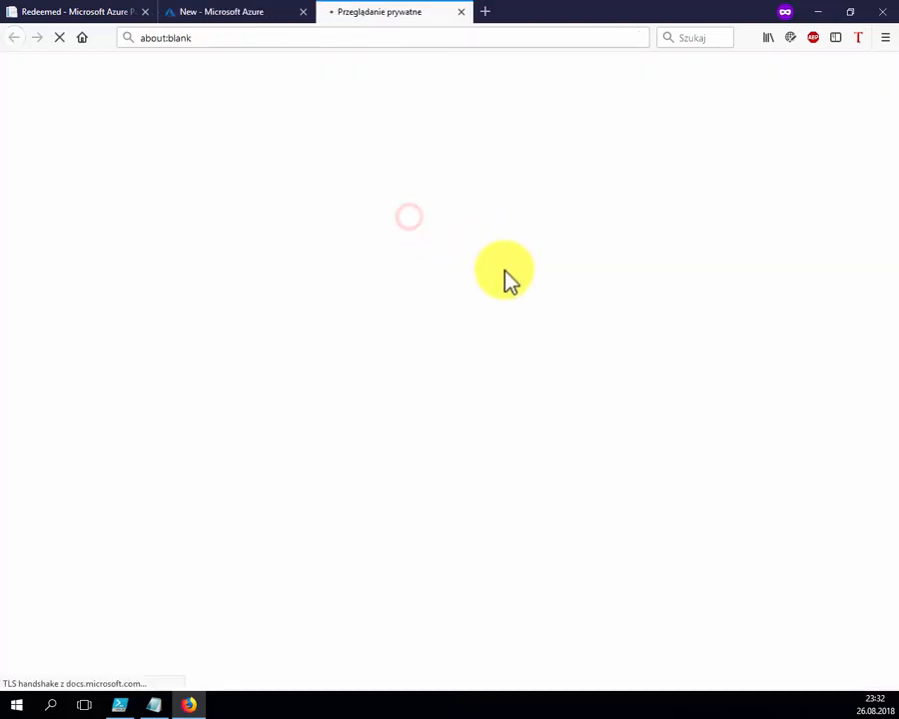
{"action": "left_click", "coordinate": [248, 15]}
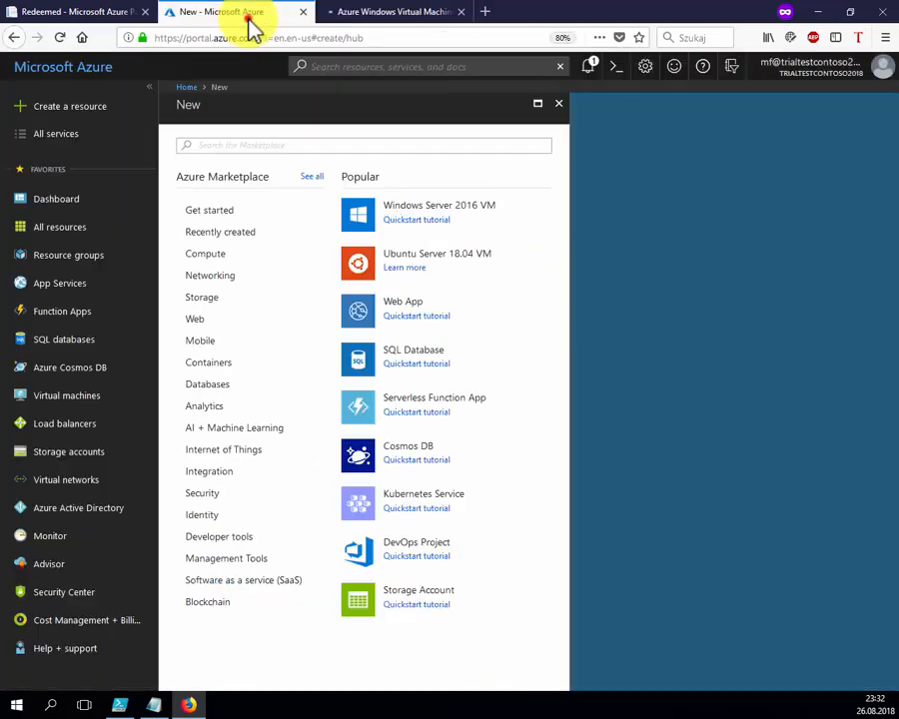
{"action": "left_click", "coordinate": [420, 204]}
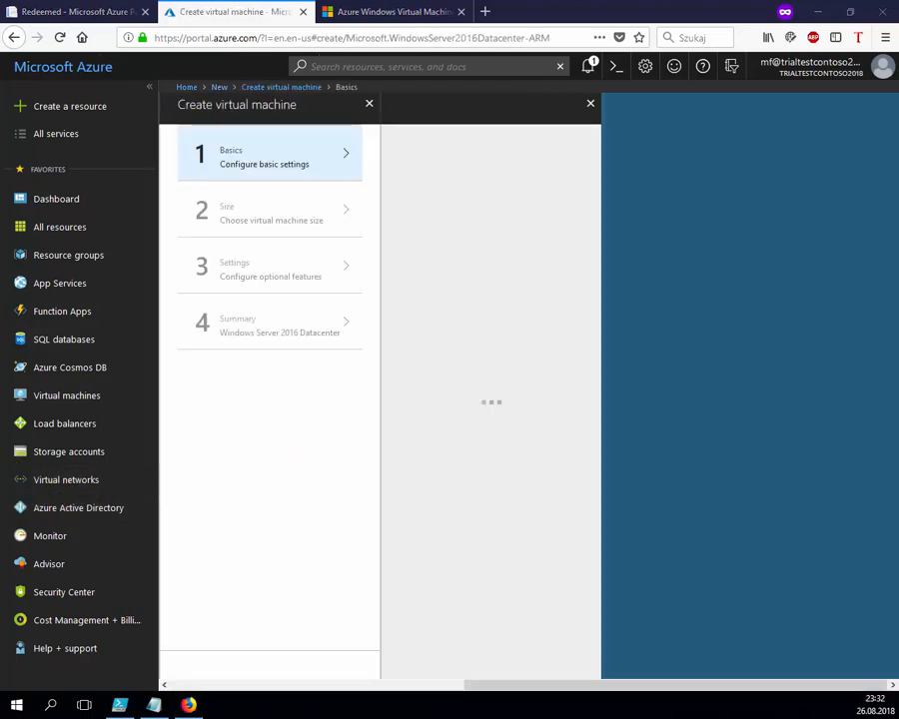
Name the VM testowanie, enter the admin username and password, and add resource group testowanie.
{"action": "left_click", "coordinate": [452, 158]}
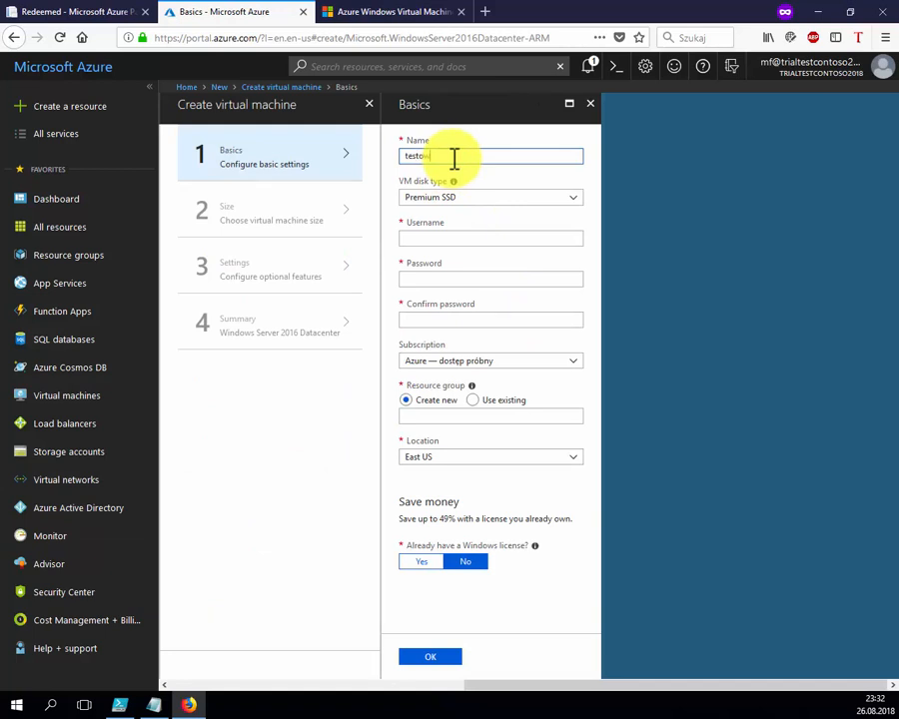
{"action": "type", "text": "testowanie"}
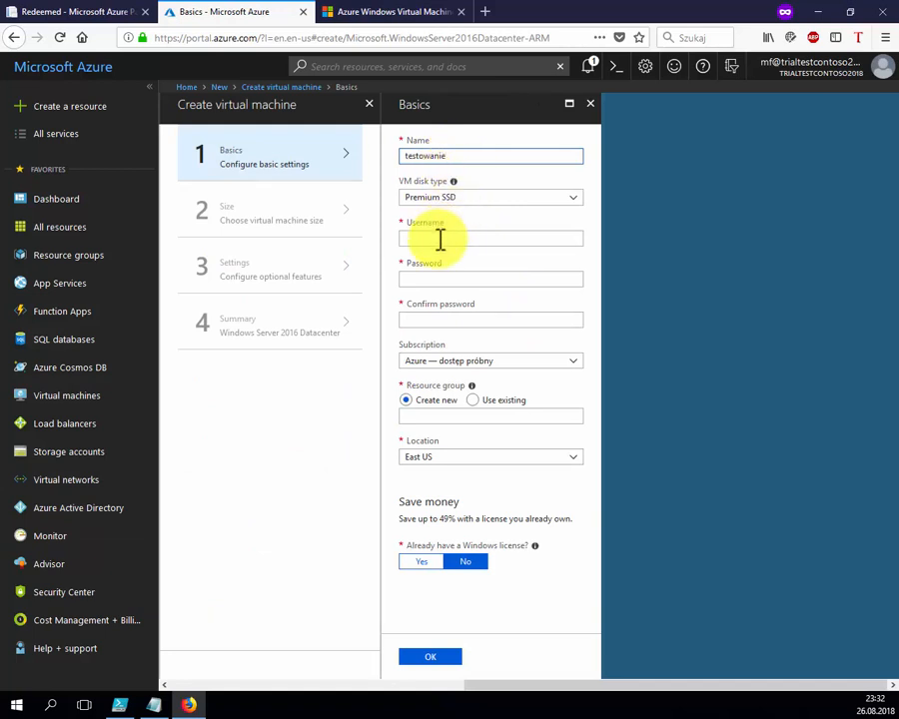
{"action": "left_click", "coordinate": [437, 235]}
{"action": "key", "text": "Tab"}
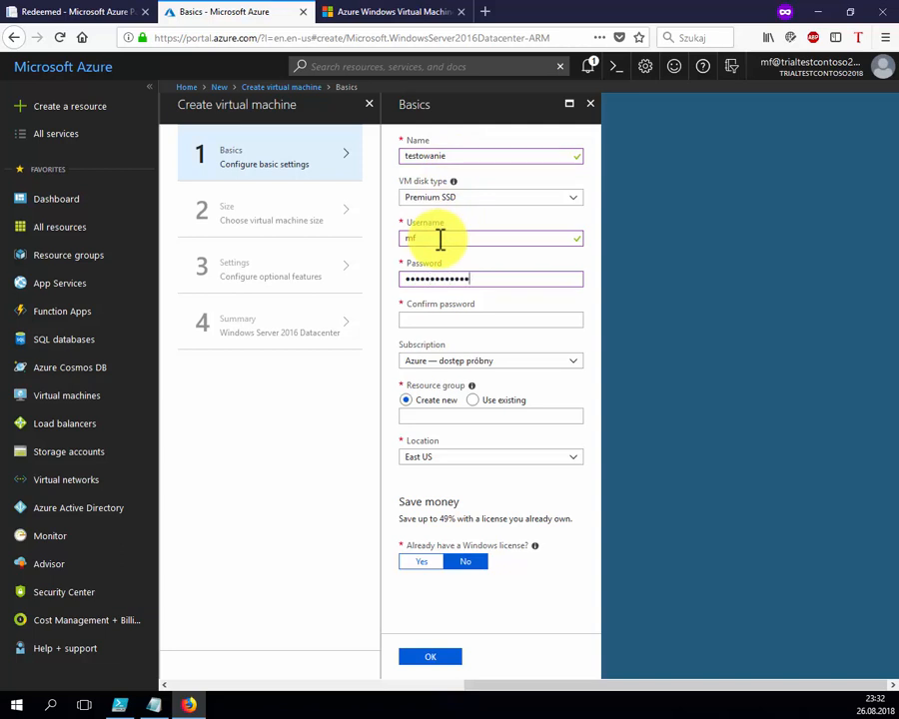
{"action": "left_click", "coordinate": [442, 317]}
{"action": "type", "text": "P"}
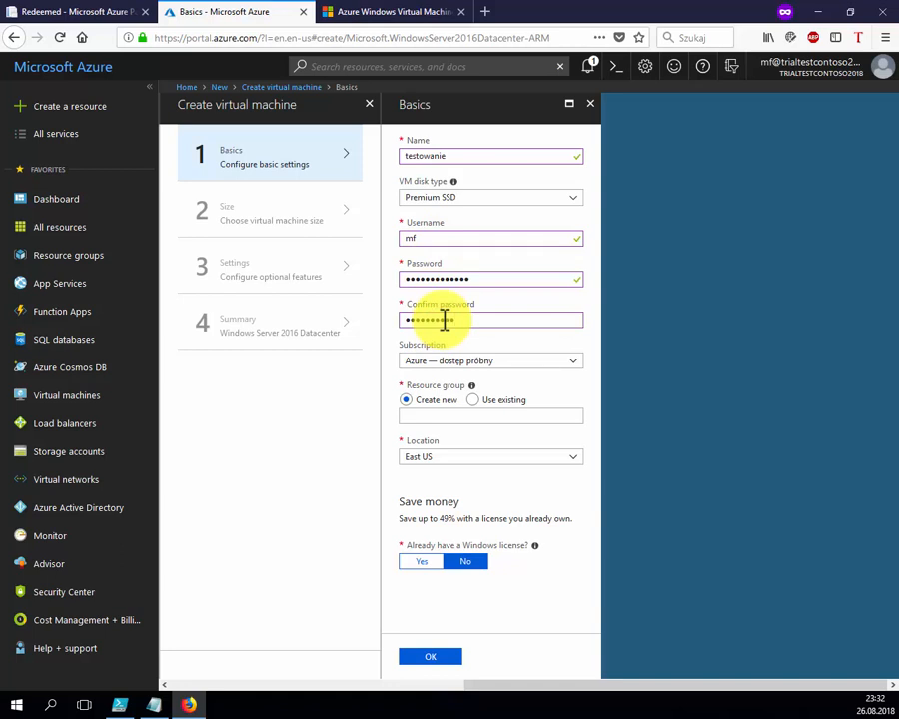
{"action": "left_click", "coordinate": [484, 414]}
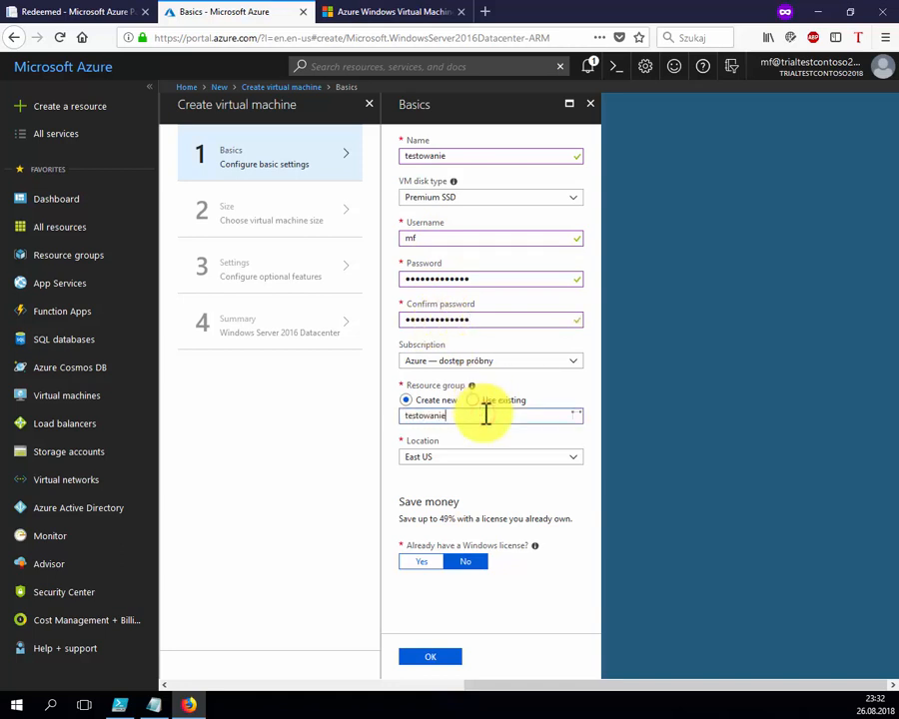
{"action": "left_click", "coordinate": [430, 656]}
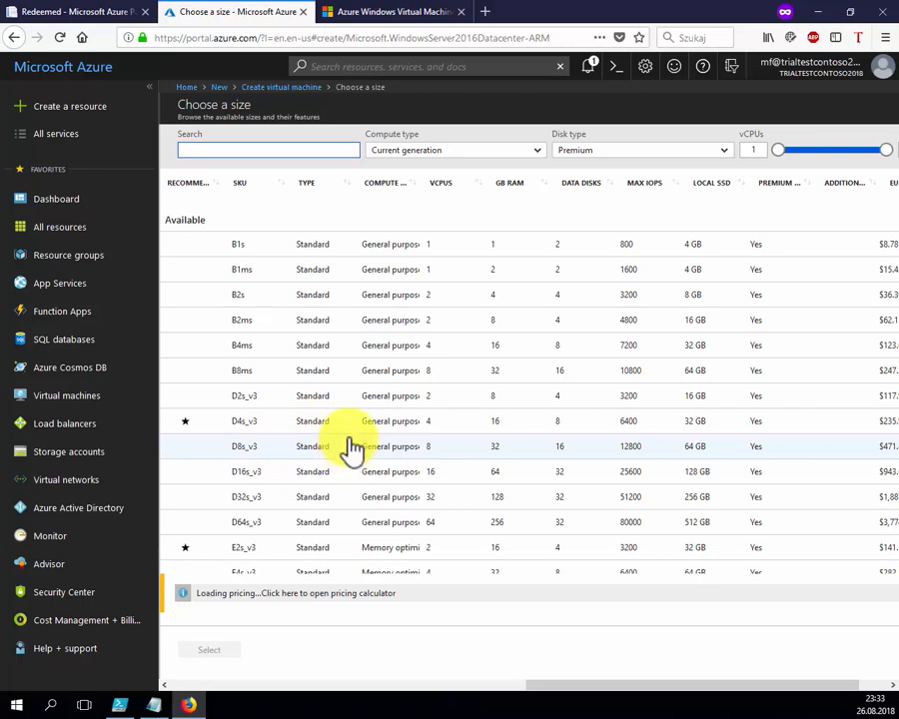
Select the Standard D2s_v3 size, allow SSH and RDP inbound, and turn boot diagnostics off.
{"action": "left_click", "coordinate": [355, 405]}
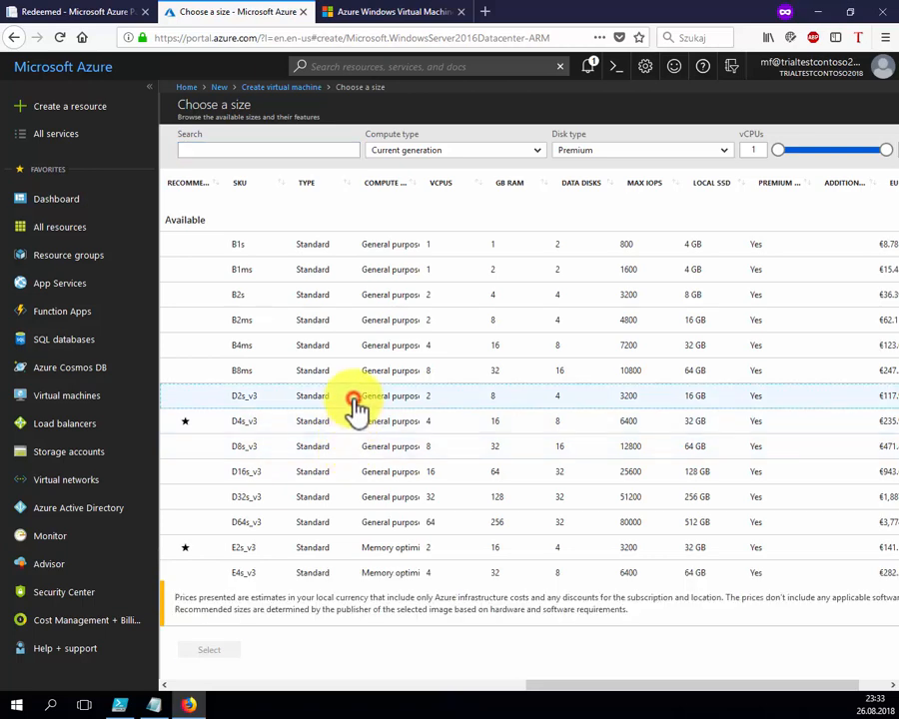
{"action": "left_click", "coordinate": [209, 655]}
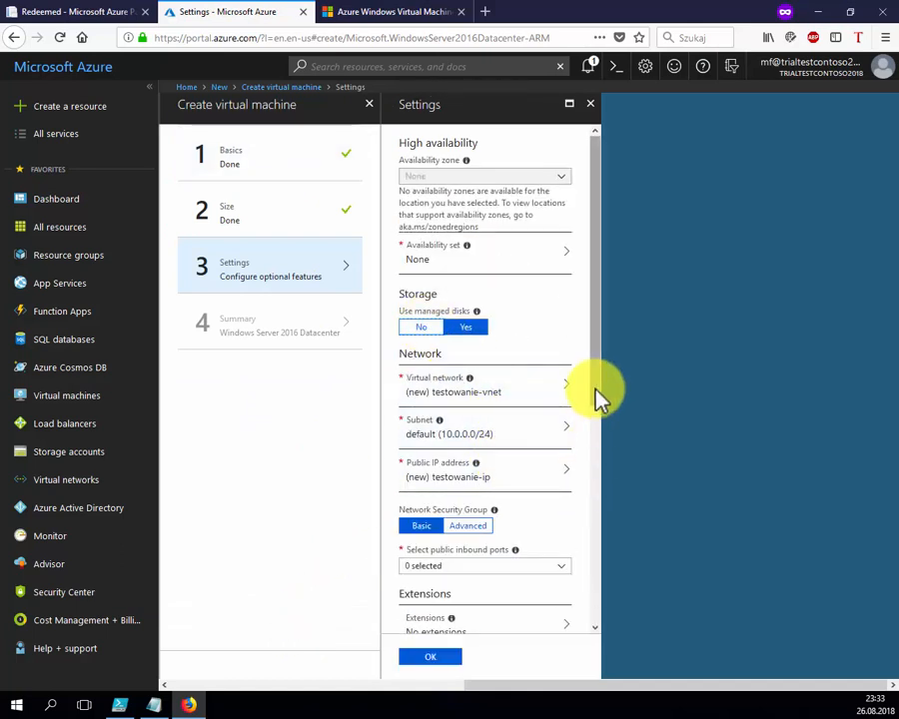
{"action": "left_click_drag", "start_coordinate": [595, 392], "coordinate": [596, 451]}
{"action": "left_click", "coordinate": [533, 490]}
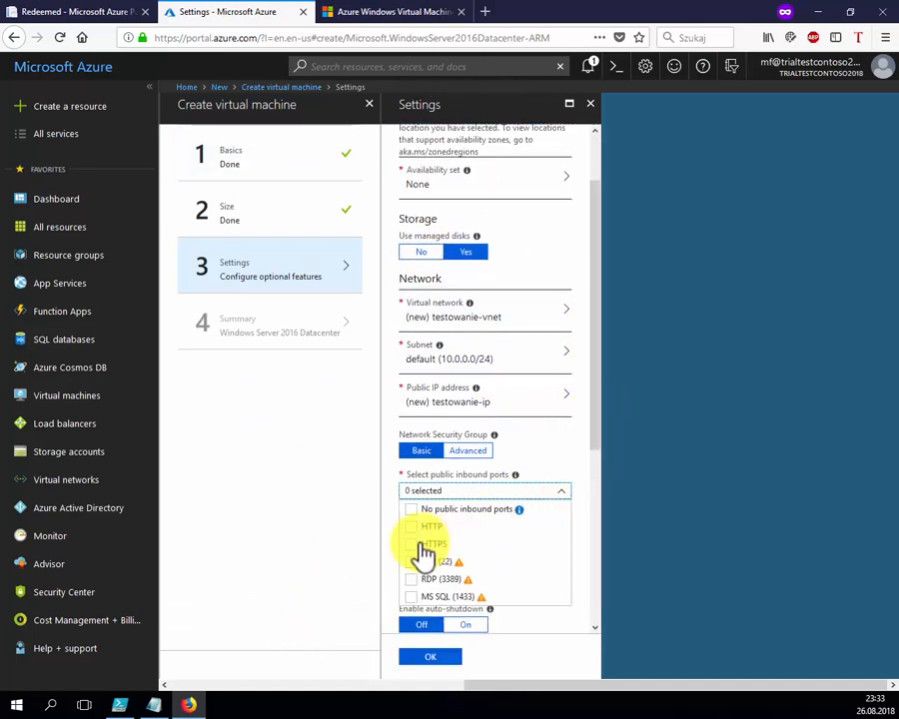
{"action": "left_click", "coordinate": [420, 564]}
{"action": "left_click", "coordinate": [415, 580]}
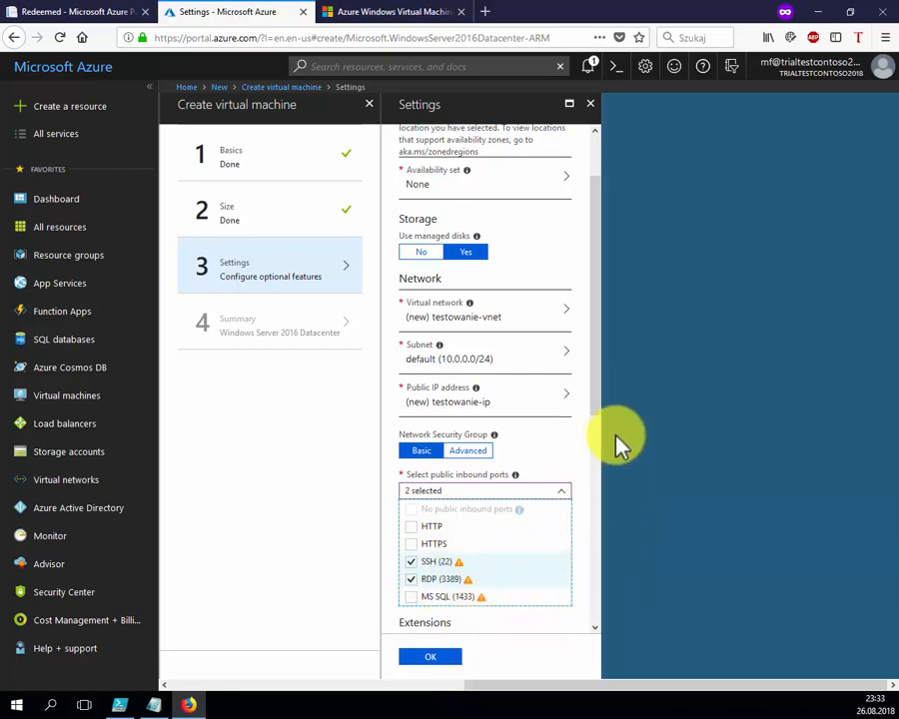
{"action": "left_click_drag", "start_coordinate": [599, 402], "coordinate": [598, 626]}
{"action": "left_click", "coordinate": [421, 481]}
{"action": "left_click", "coordinate": [432, 656]}
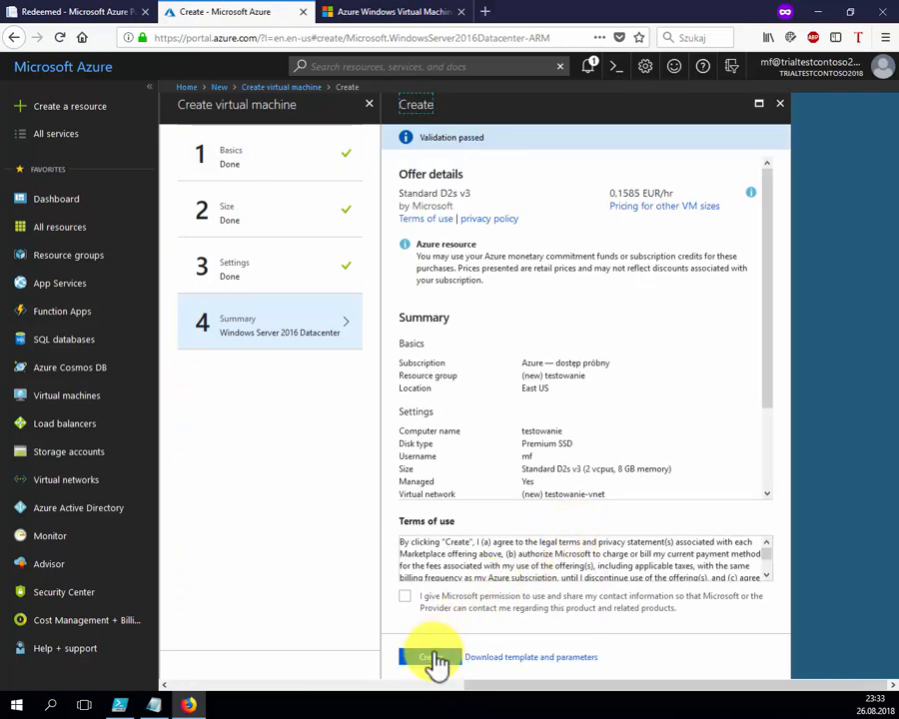
Create the testowanie VM and open its overview from the deployment notification, showing it Running with a public IP.
{"action": "left_click", "coordinate": [429, 659]}
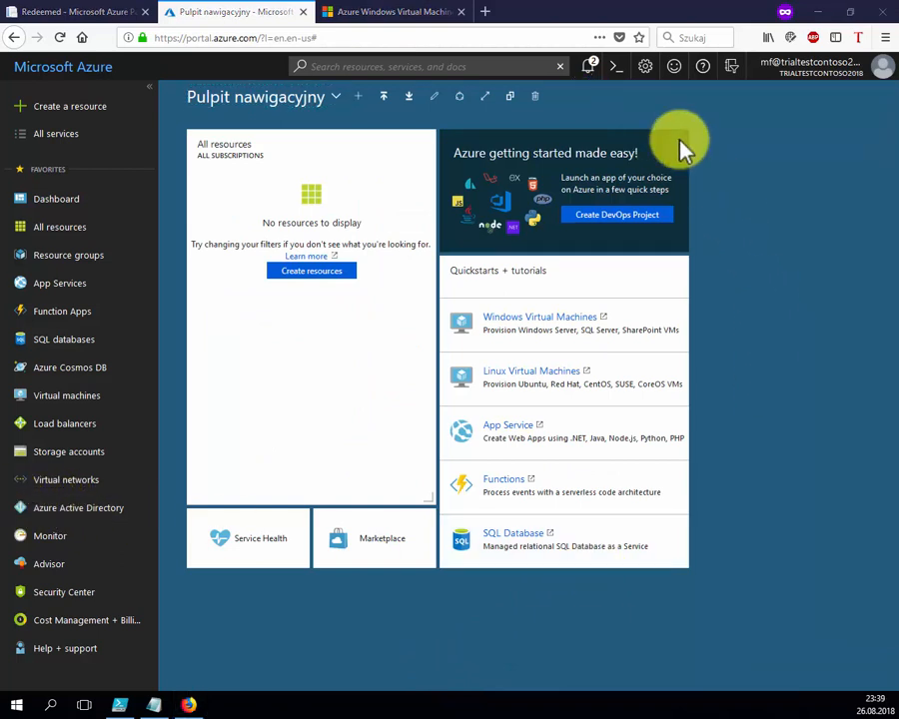
{"action": "left_click", "coordinate": [587, 68]}
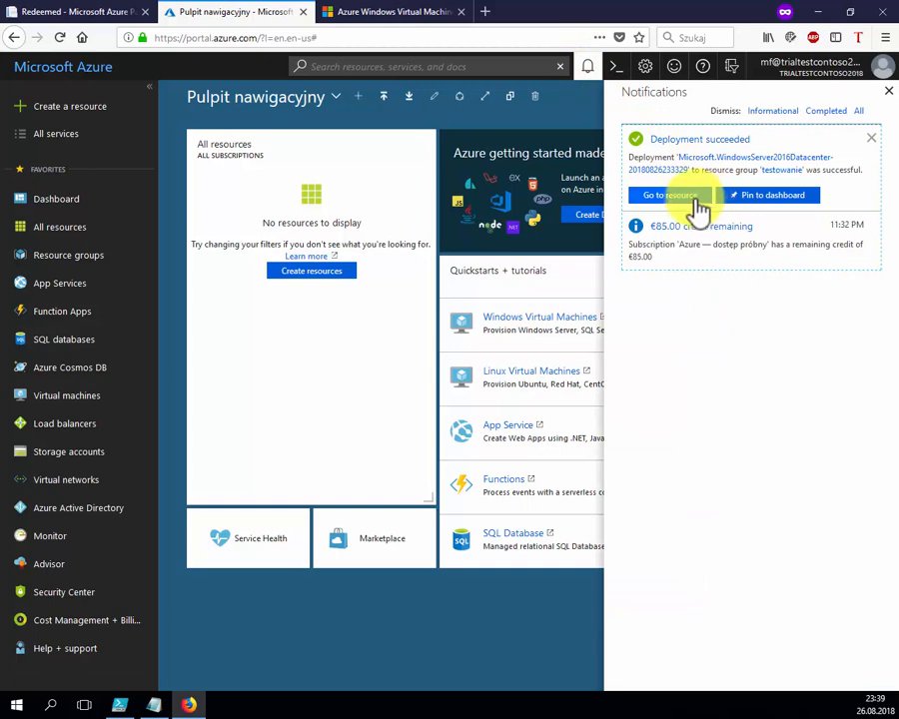
{"action": "left_click", "coordinate": [697, 200]}
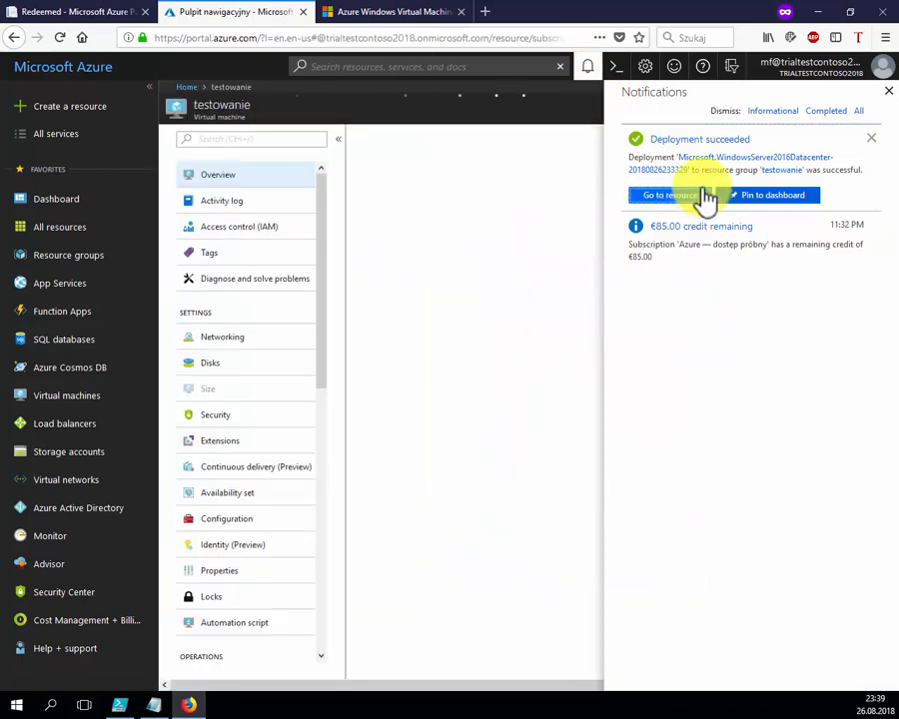
{"action": "left_click", "coordinate": [888, 94]}
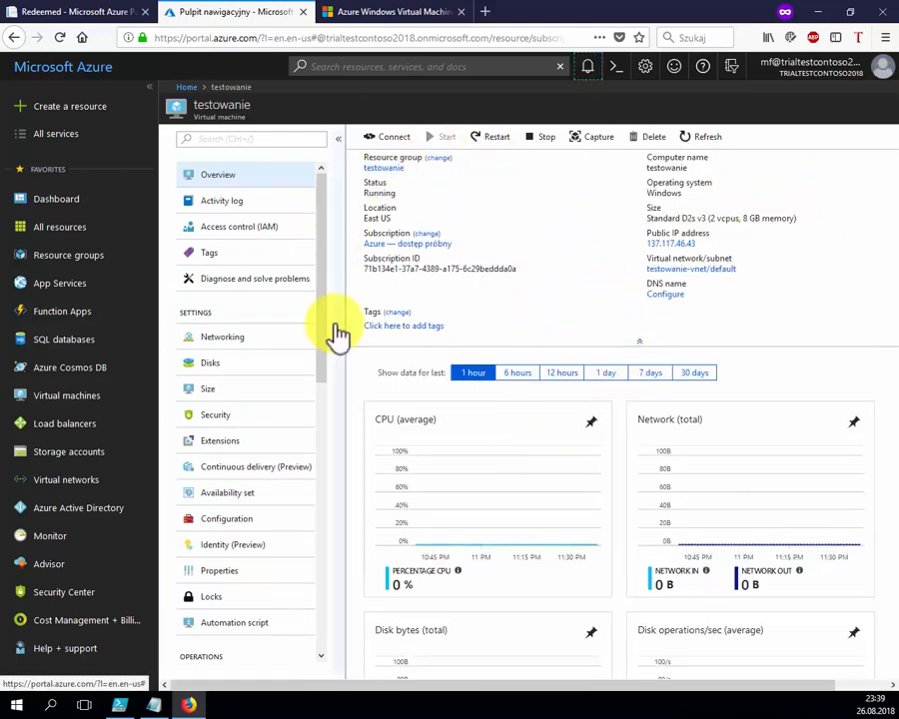
{"action": "key", "text": "ctrl+1"}
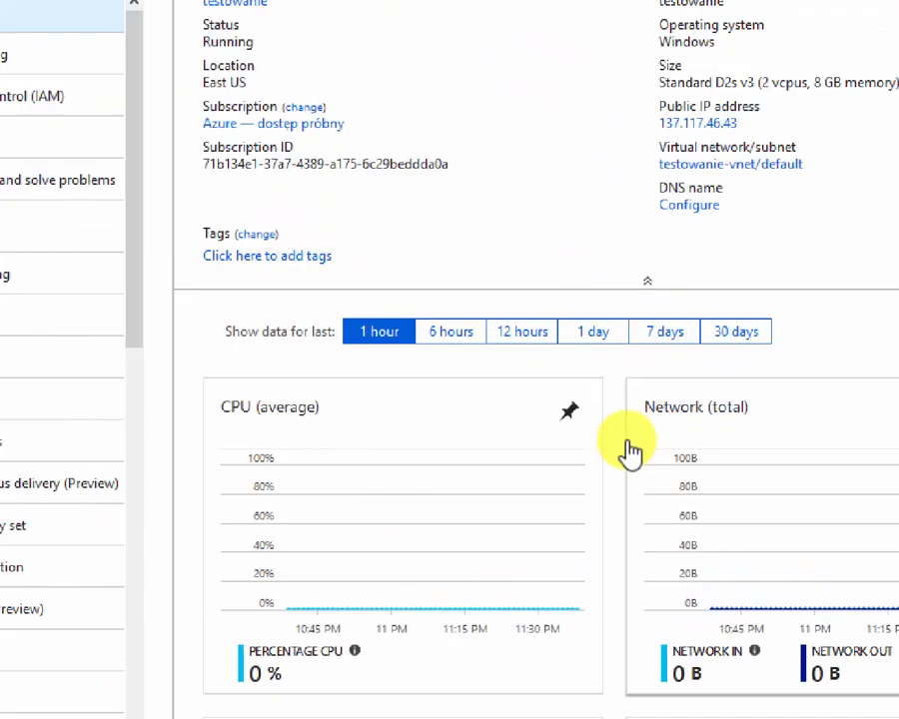
{"action": "left_click", "coordinate": [586, 171]}
{"action": "mouse_move", "coordinate": [229, 185]}
{"action": "left_mouse_down"}
{"action": "mouse_move", "coordinate": [140, 265]}
{"action": "mouse_move", "coordinate": [276, 197]}
{"action": "left_mouse_up"}
{"action": "key", "text": "Escape"}
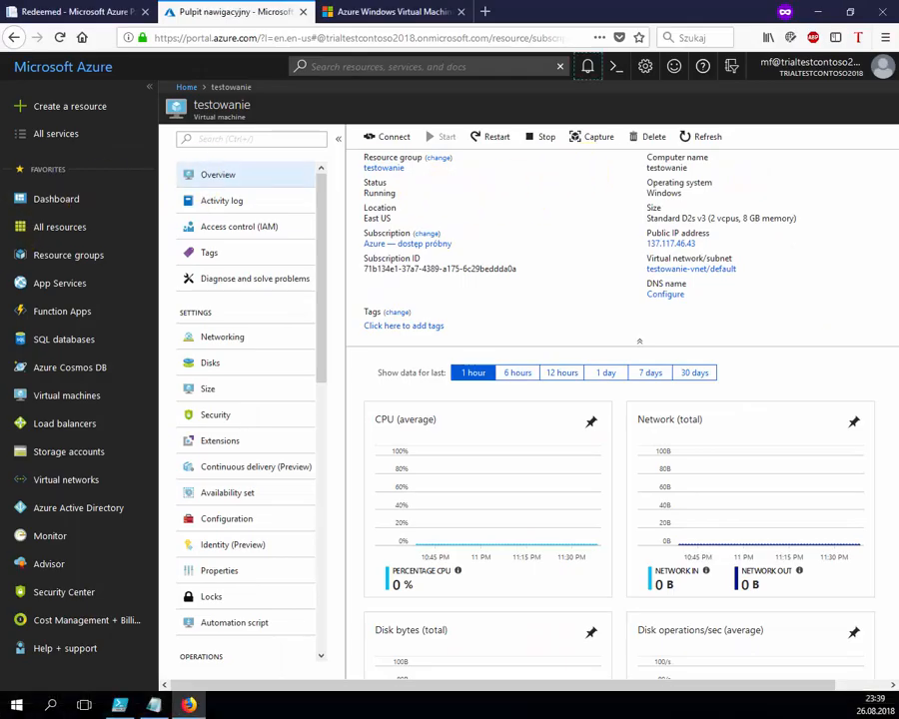